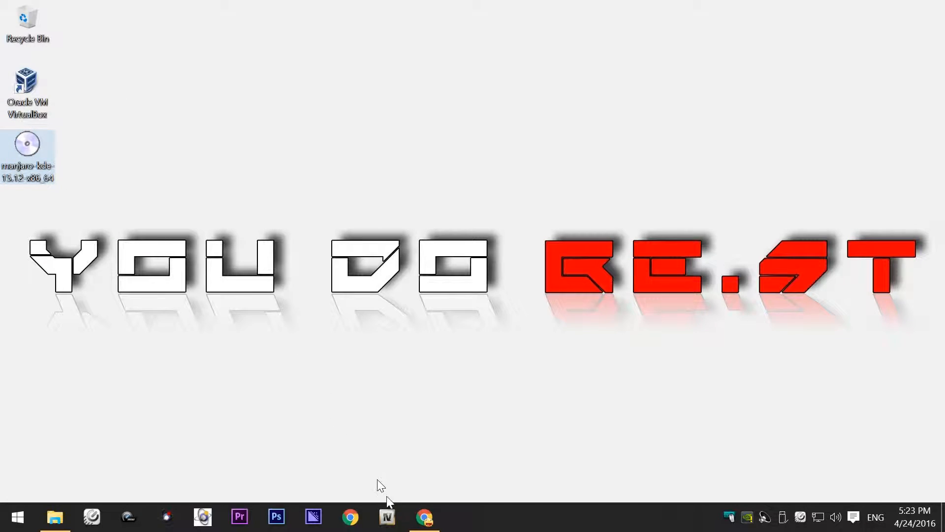
Find the manjaro-kde 15.12 (64 bit) download on the Manjaro site and locate the matching ISO on the desktop
left_click(425, 517)
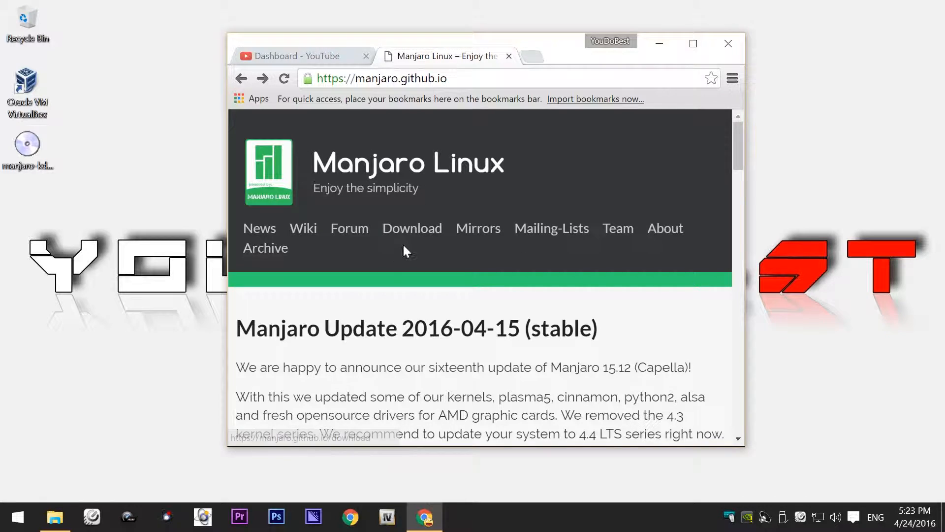
left_click(412, 230)
scroll(424, 261, "down", 5)
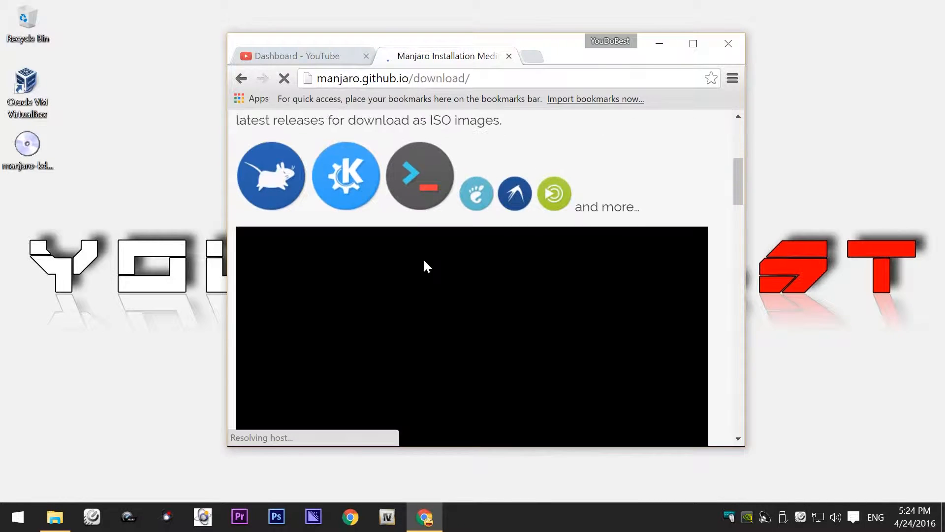
scroll(425, 268, "down", 9)
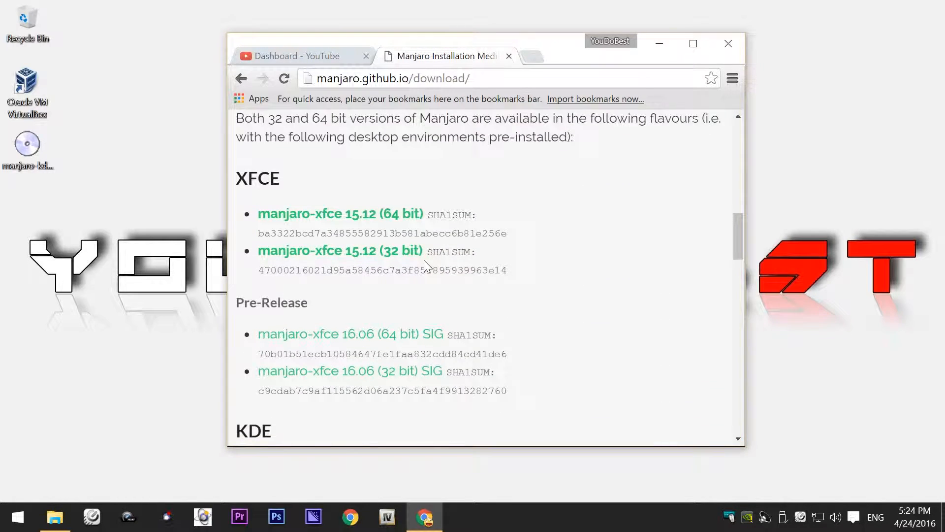
scroll(425, 267, "down", 3)
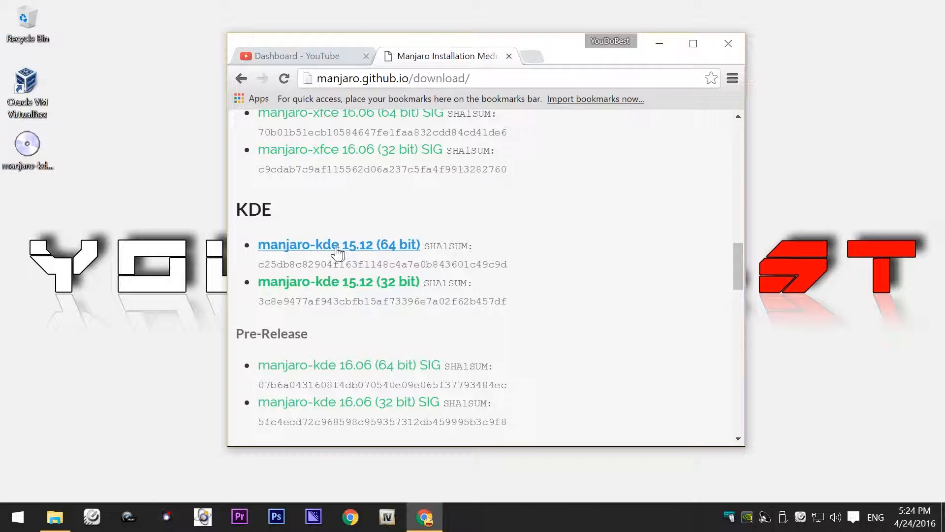
left_click(49, 170)
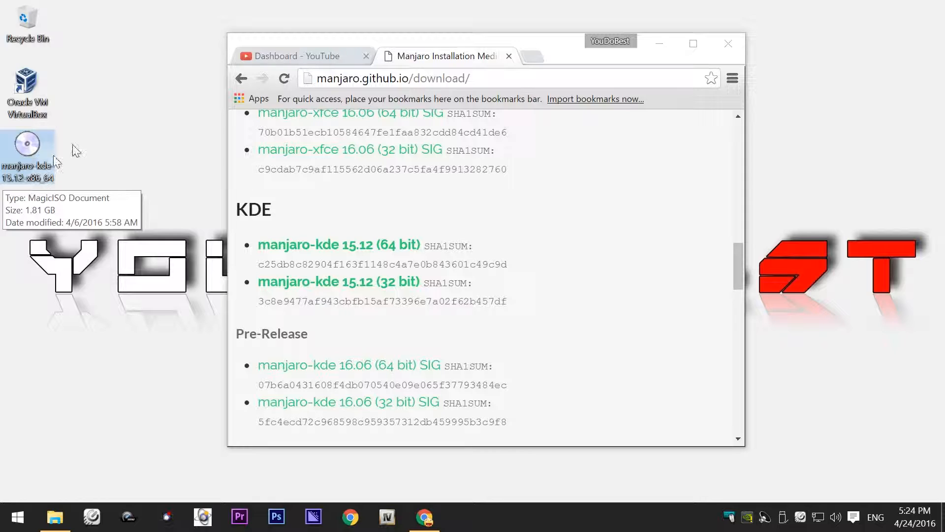
left_click(658, 44)
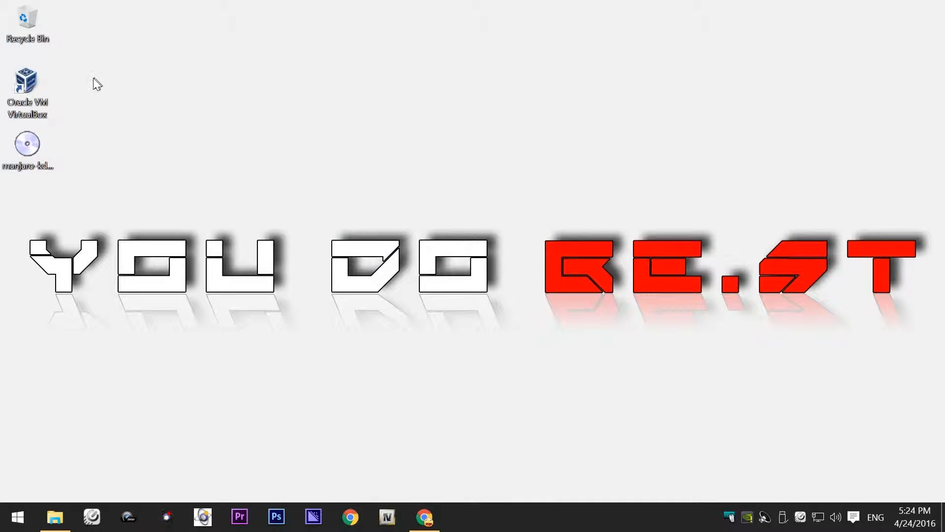
Open VirtualBox and start a new virtual machine named MANJARO LINUX with type Linux and version Mandriva (64-bit)
double_click(47, 95)
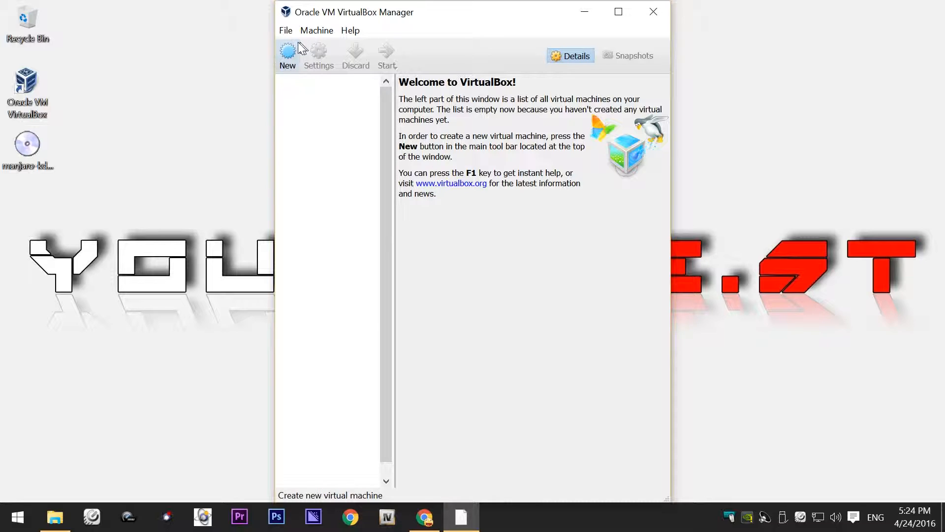
left_click(288, 57)
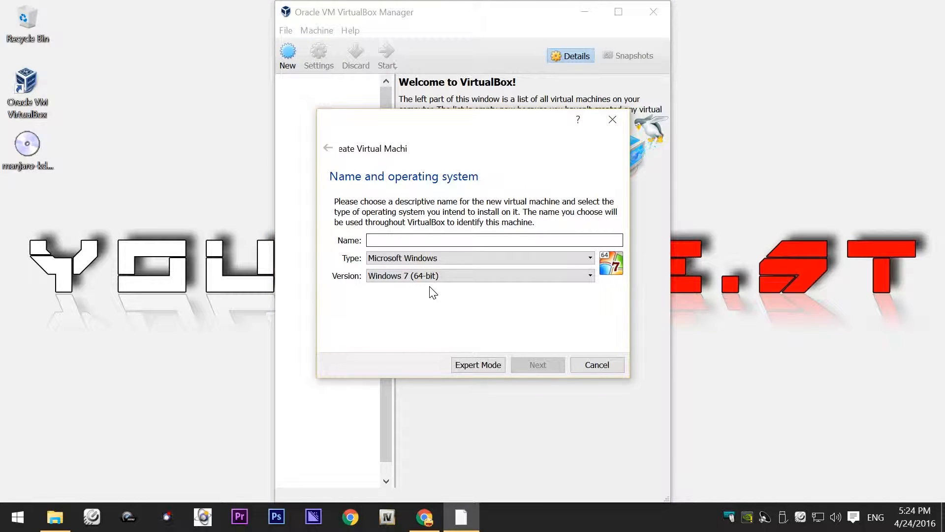
type("MANJARO LINUX")
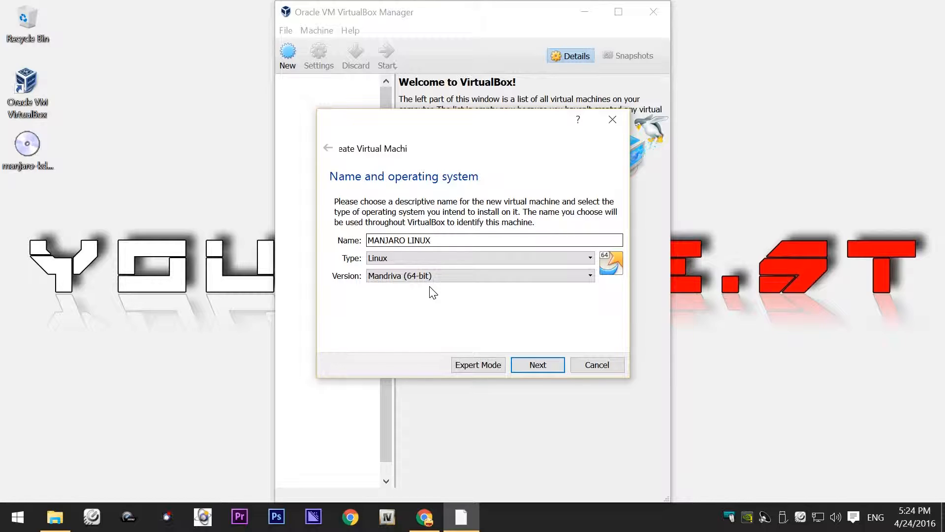
left_click(386, 279)
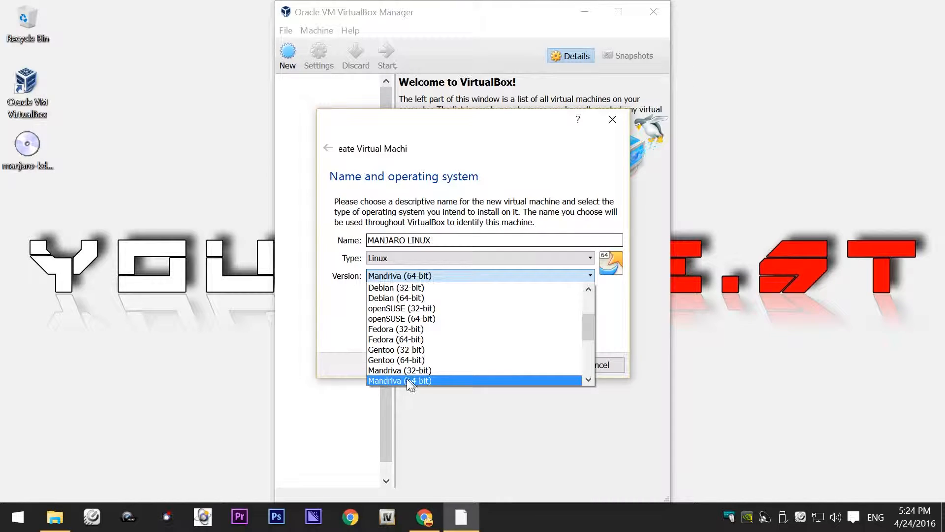
mouse_move(583, 321)
left_mouse_down()
mouse_move(585, 365)
mouse_move(584, 306)
mouse_move(585, 325)
left_mouse_up()
scroll(531, 359, "down", 3)
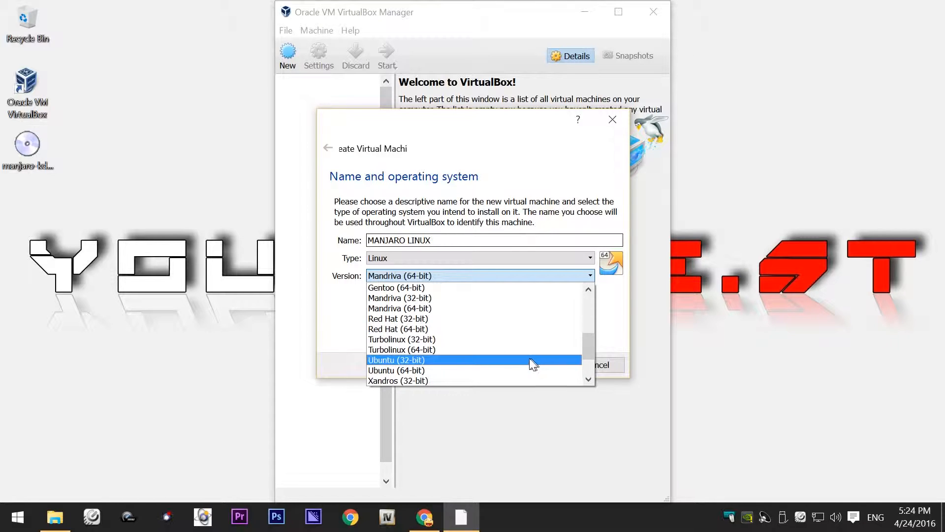
scroll(469, 352, "up", 1)
left_click(434, 340)
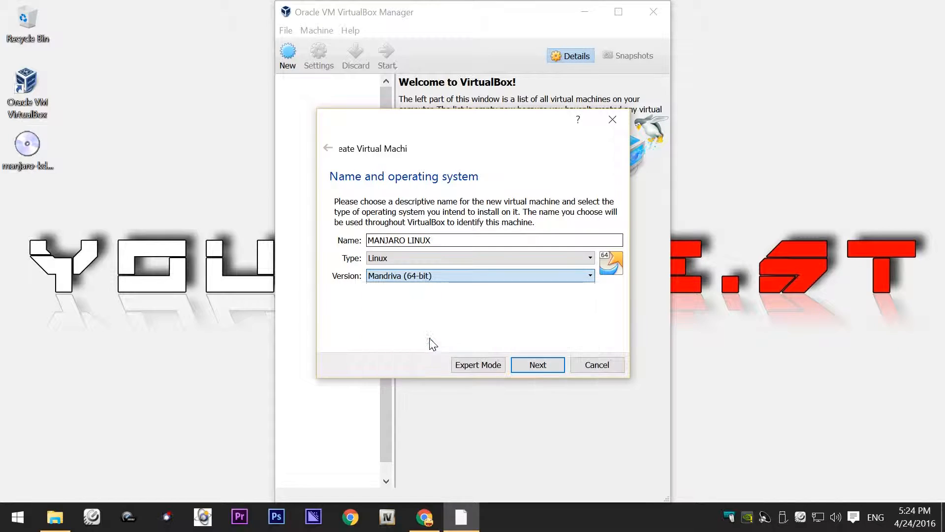
left_click(538, 364)
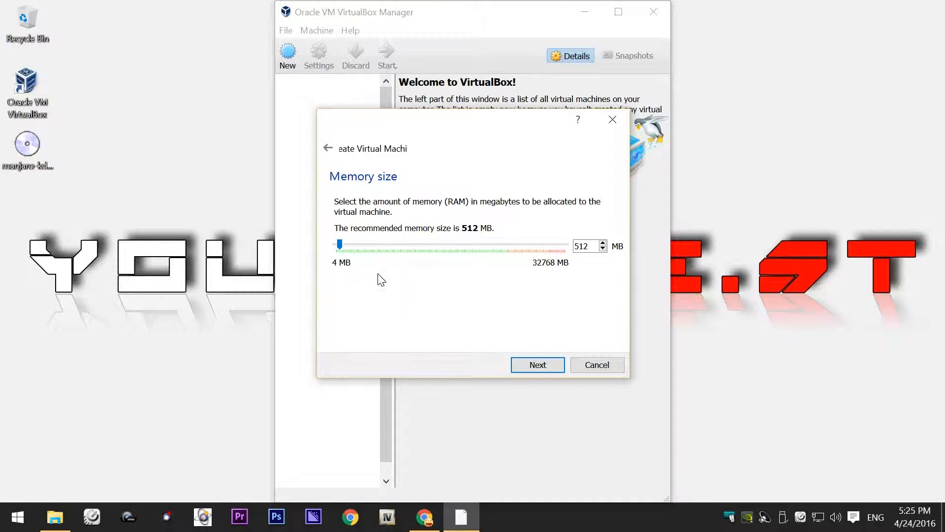
Allocate 4096 MB of memory and create a dynamically allocated VDI hard disk of 21.27 GB for the new machine
left_click_drag(341, 243, 350, 244)
left_click(547, 363)
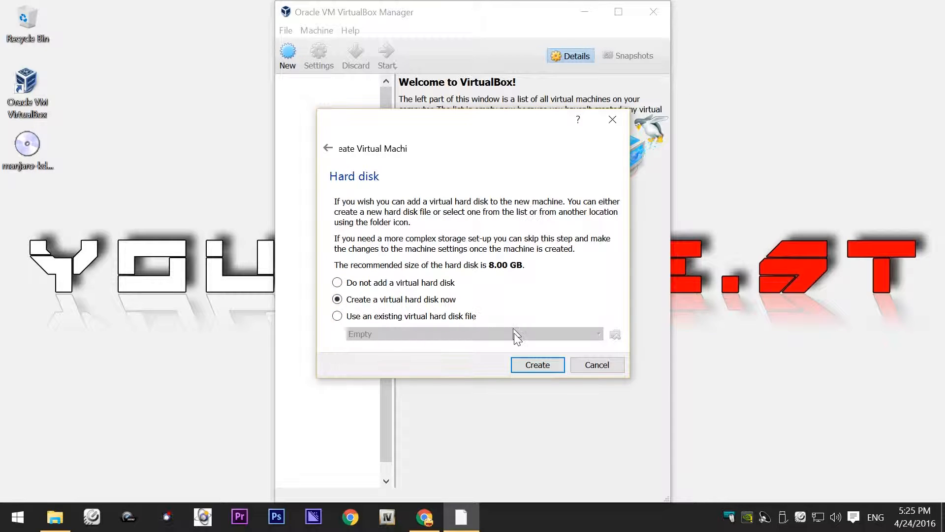
left_click(525, 365)
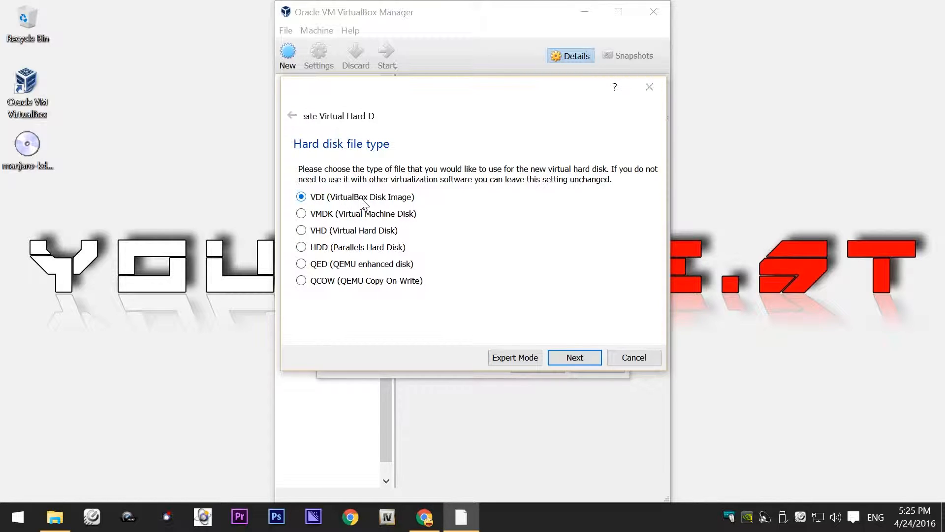
left_click(573, 358)
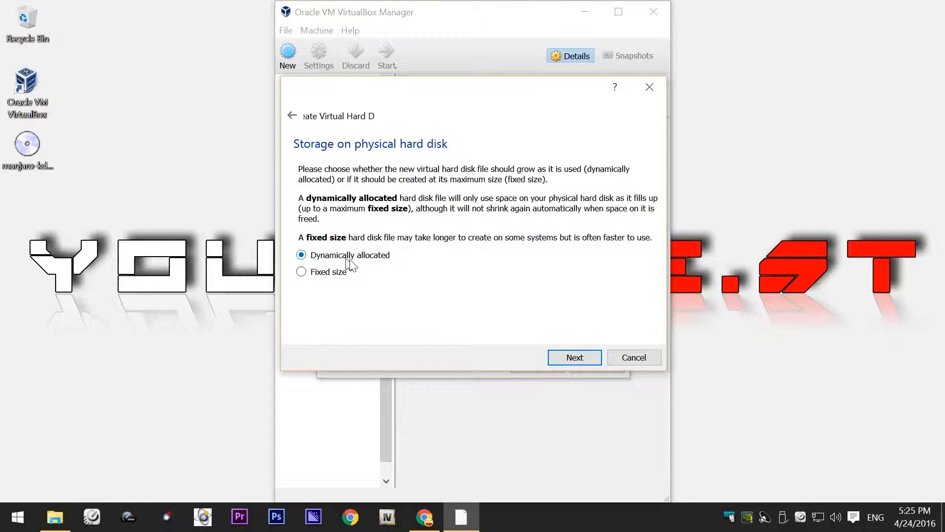
left_click(574, 358)
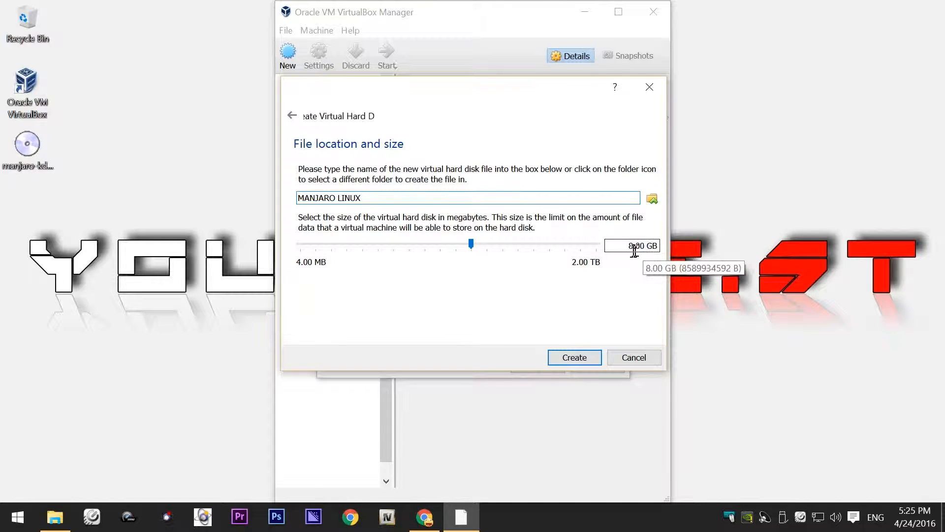
left_click_drag(471, 243, 493, 245)
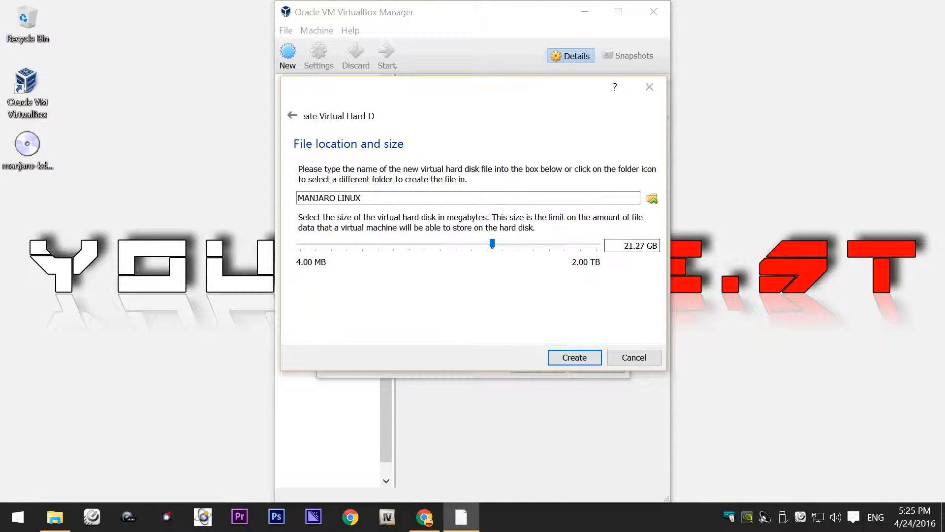
left_click(577, 359)
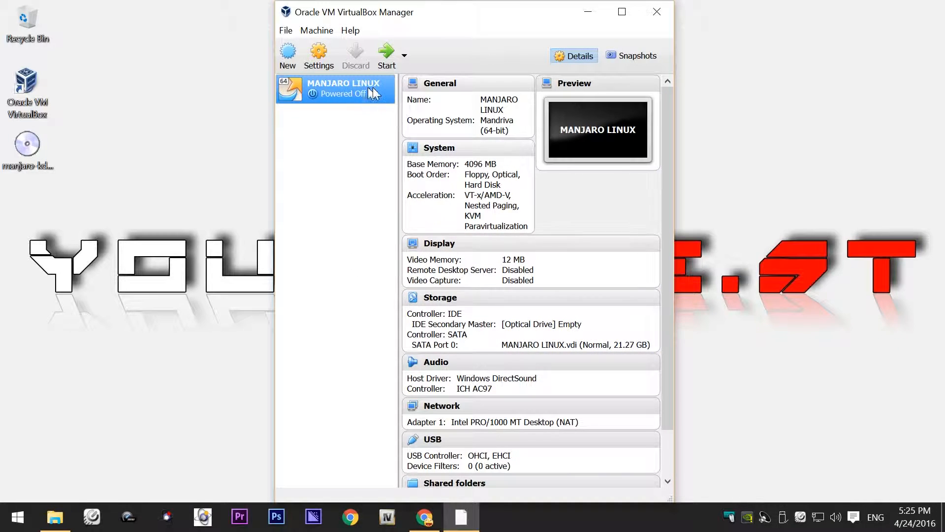
Exclude Floppy from the boot order in the MANJARO LINUX machine's system settings
left_click(320, 54)
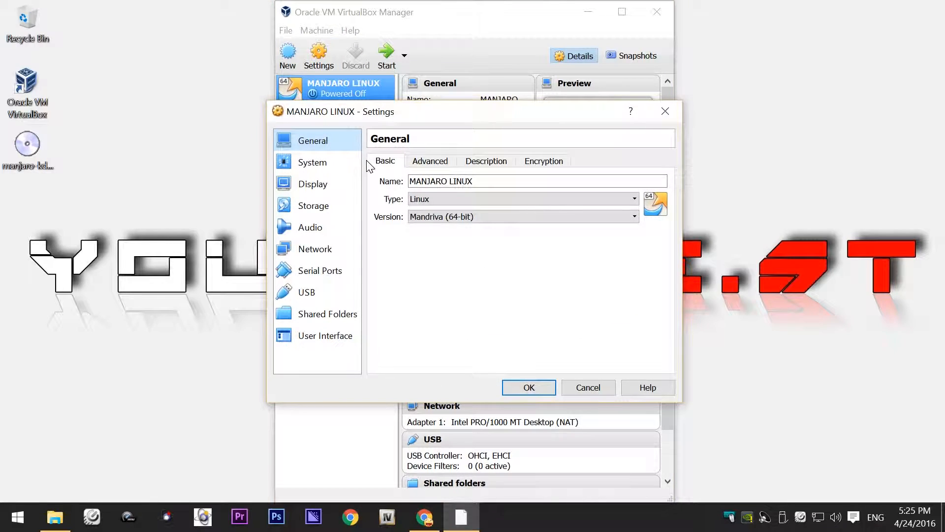
left_click(315, 169)
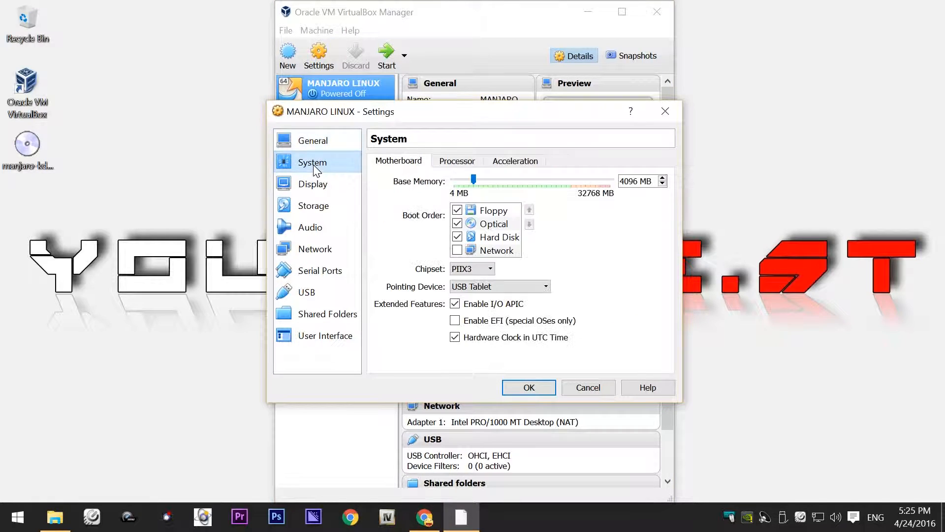
left_click(457, 211)
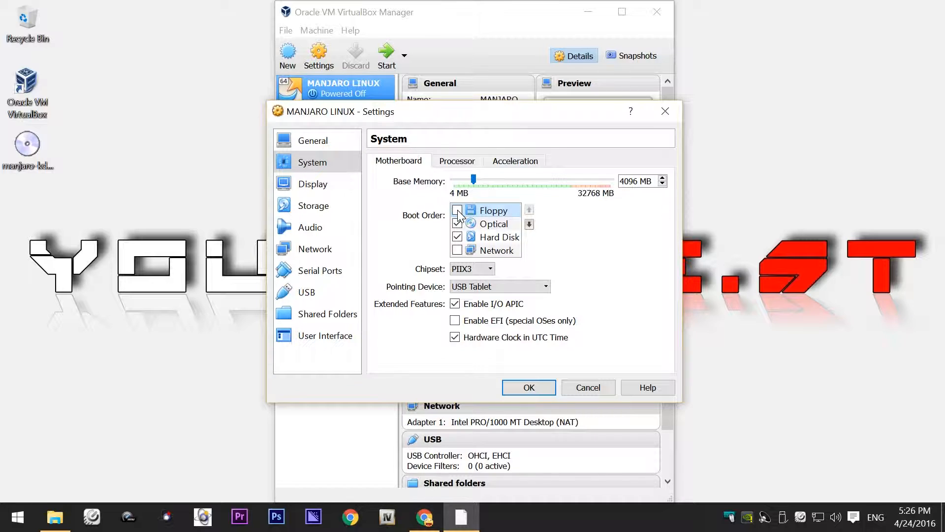
Raise the virtual machine's processor count and set its video memory to 128 MB
left_click(460, 162)
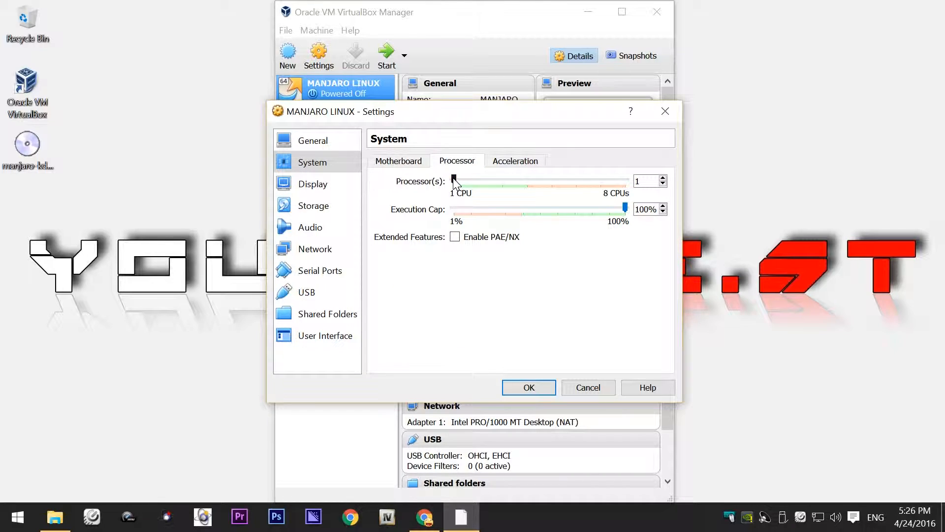
left_click_drag(476, 181, 524, 183)
left_click(332, 189)
left_click_drag(452, 180, 635, 180)
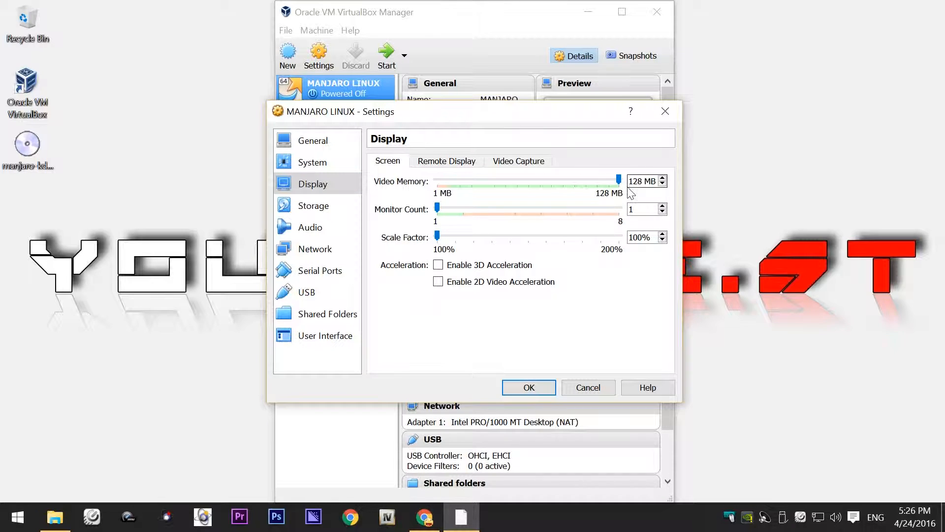
Load the manjaro-kde-15.12-x86_64 disk image from the desktop into the machine's empty IDE optical drive
left_click(323, 208)
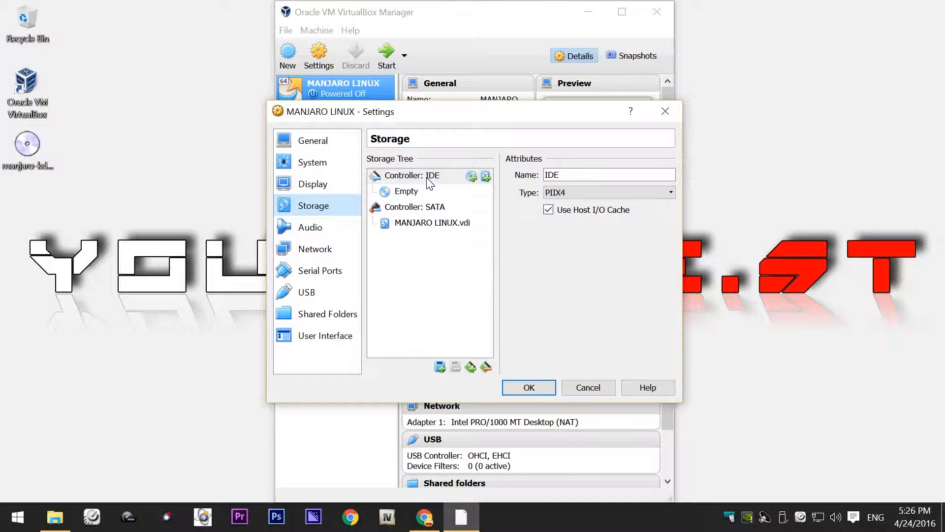
left_click(408, 196)
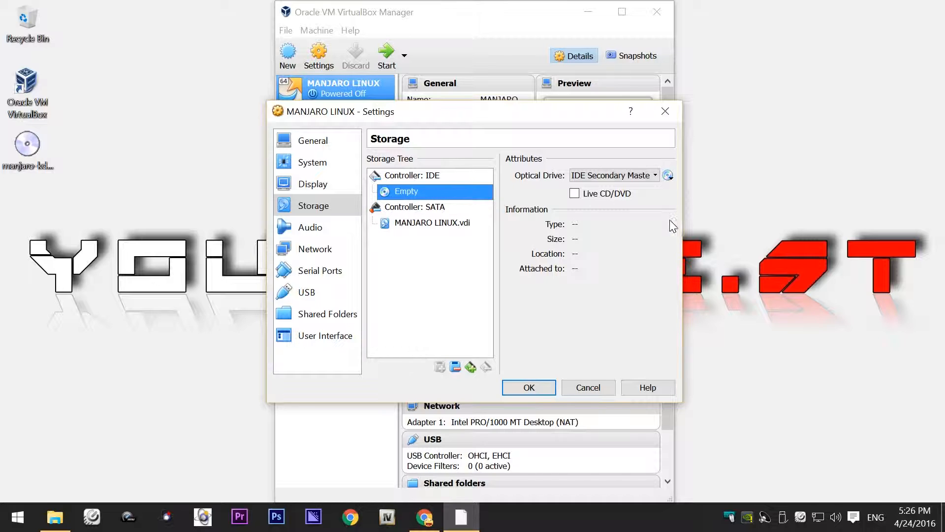
left_click(31, 165)
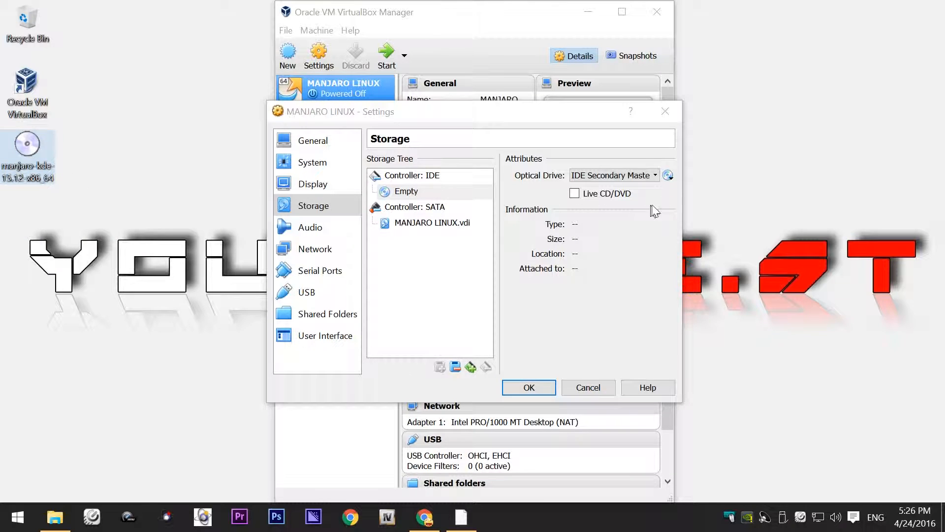
left_click(668, 176)
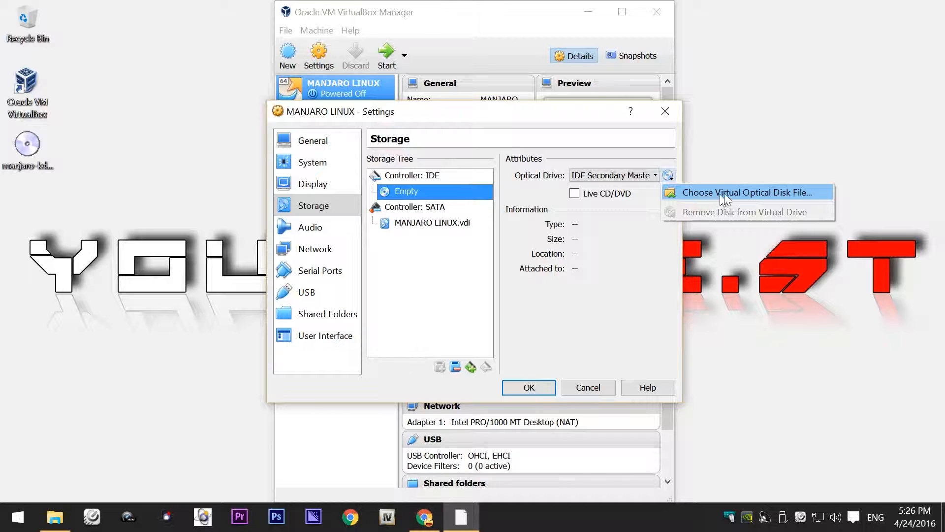
left_click(743, 192)
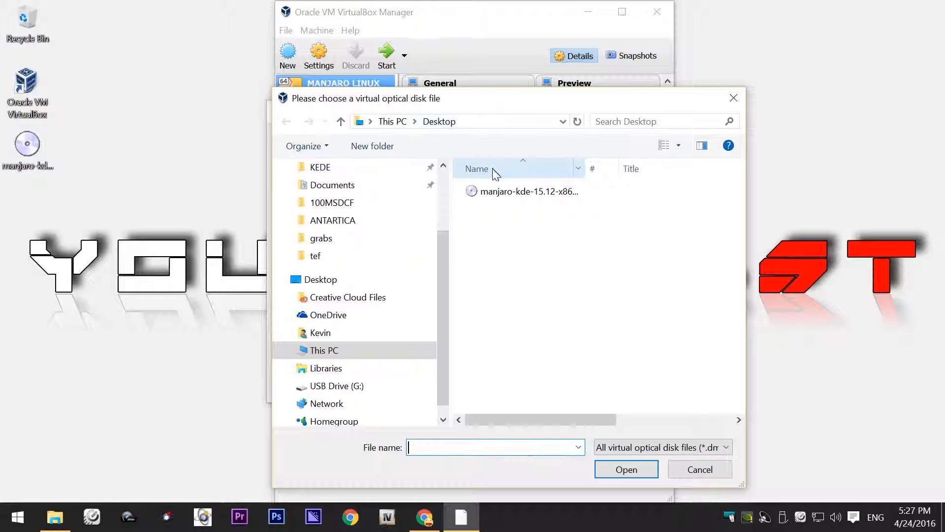
left_click(512, 192)
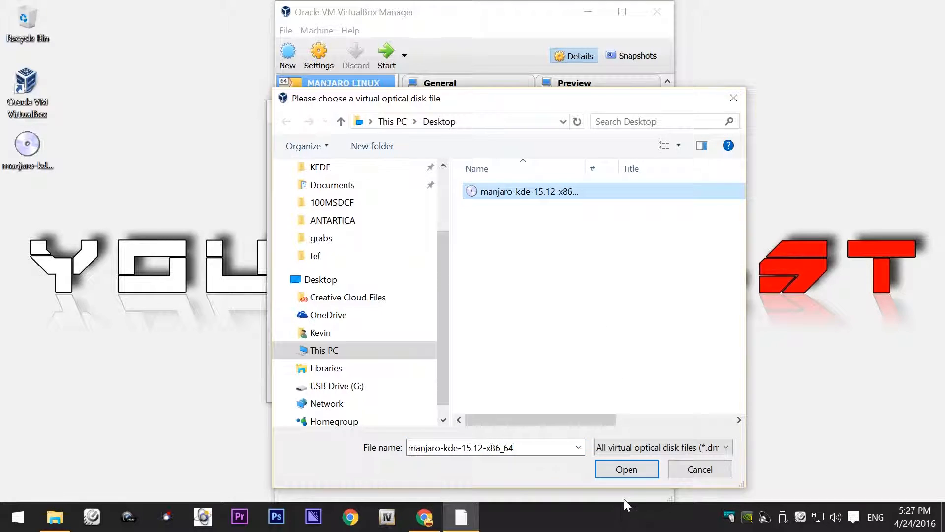
left_click(626, 469)
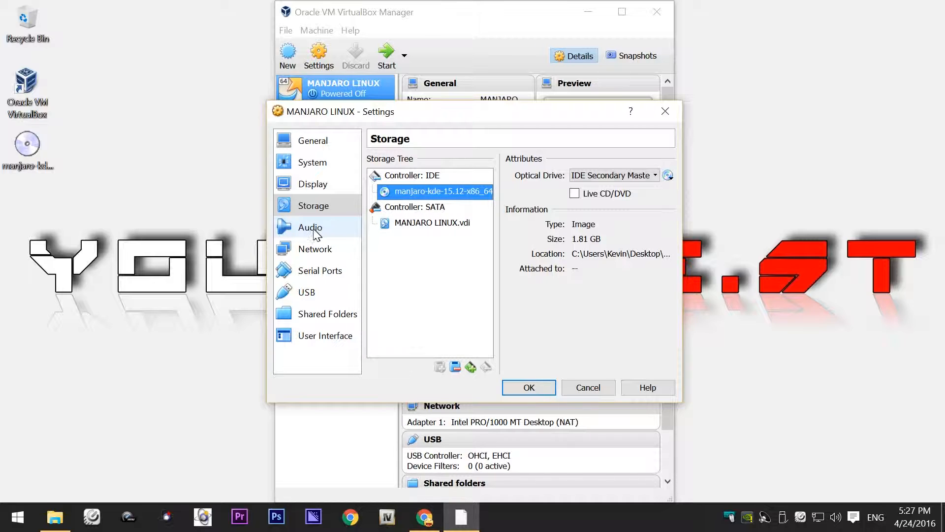
Attach network Adapter 1 of the virtual machine to Bridged Adapter
left_click(315, 250)
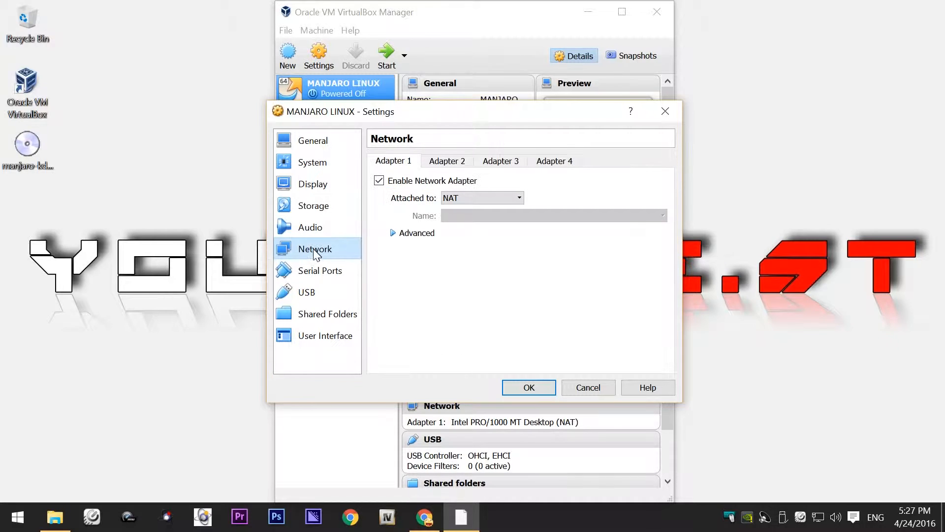
left_click(468, 199)
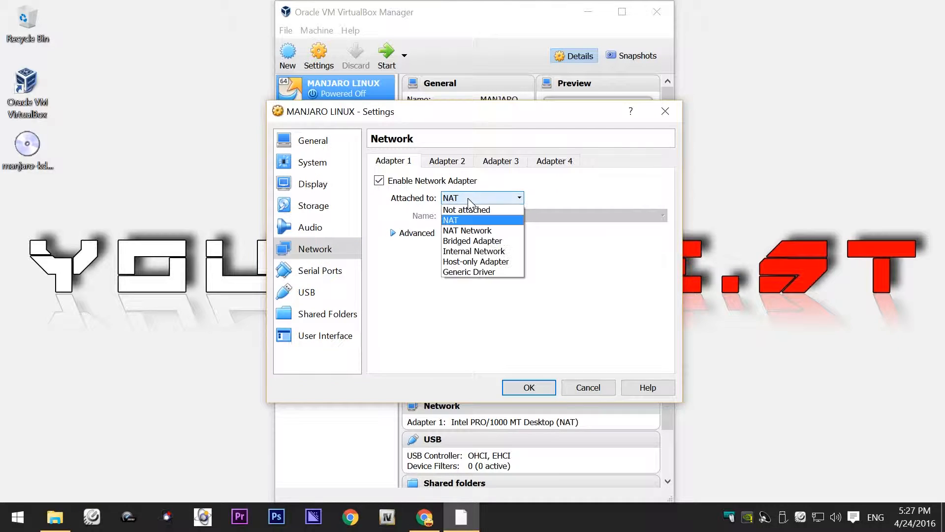
left_click(474, 240)
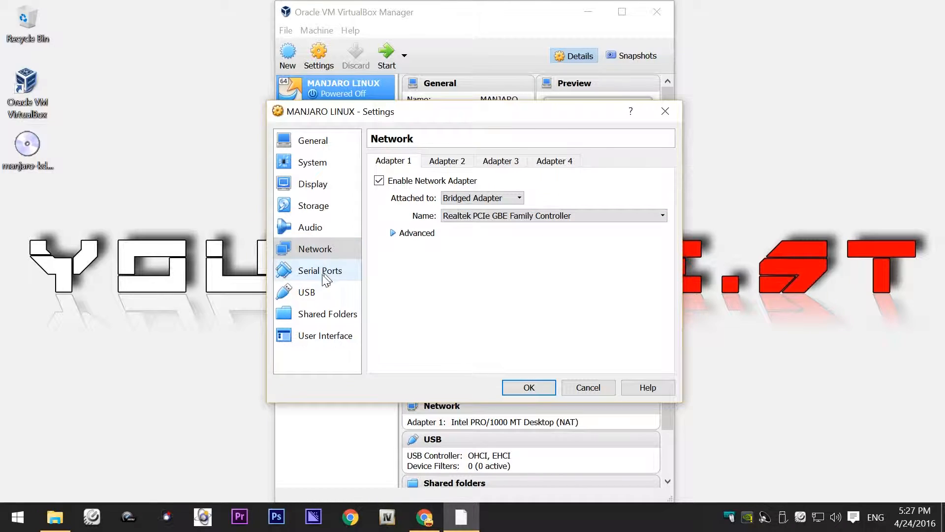
Switch the virtual machine's USB controller to USB 3.0 (xHCI)
left_click(316, 295)
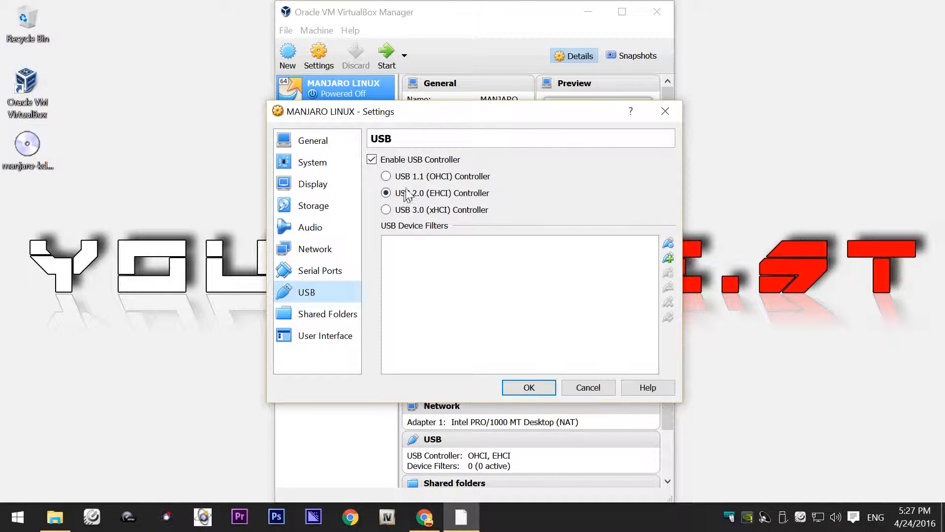
left_click(413, 213)
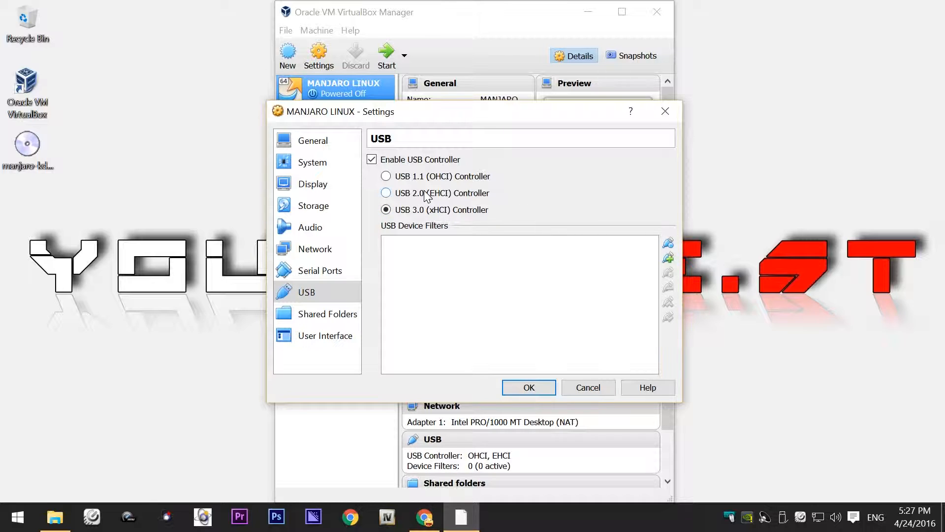
Switch to Chrome and open the Downloads page of virtualbox.org at the platform and extension packages
left_click(425, 517)
left_click(454, 78)
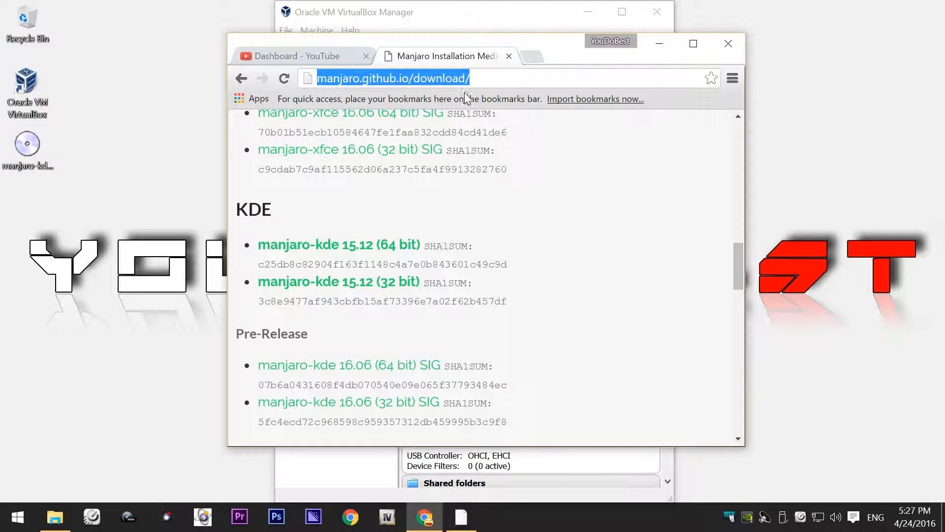
type("VIRTUA")
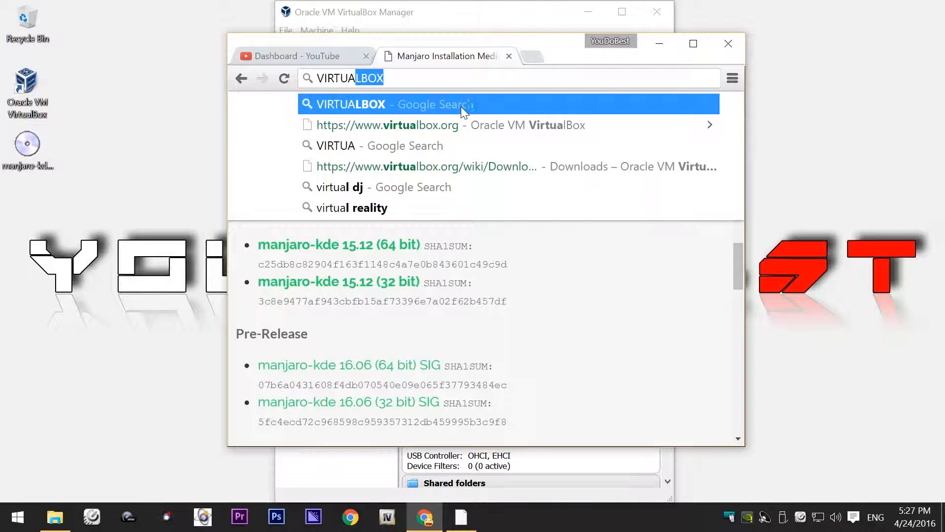
key("Down")
key("Return")
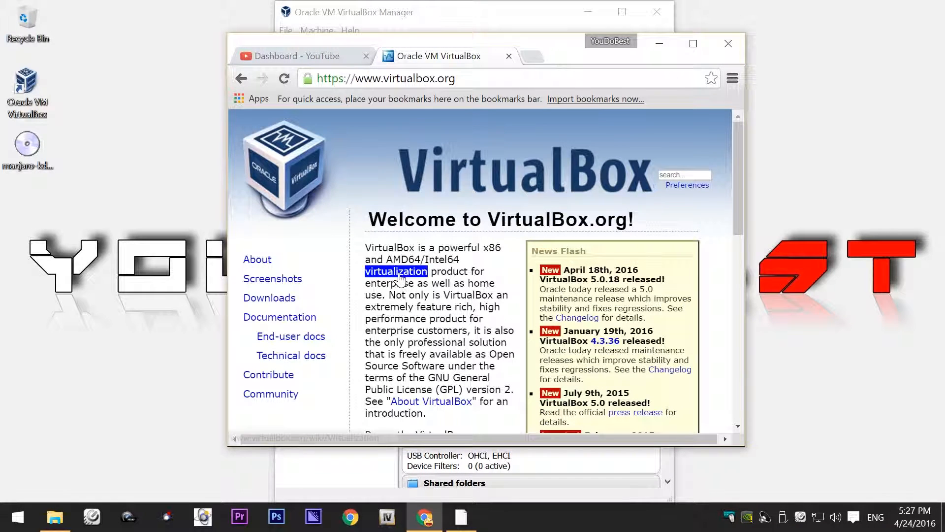
left_click(278, 298)
scroll(396, 301, "down", 5)
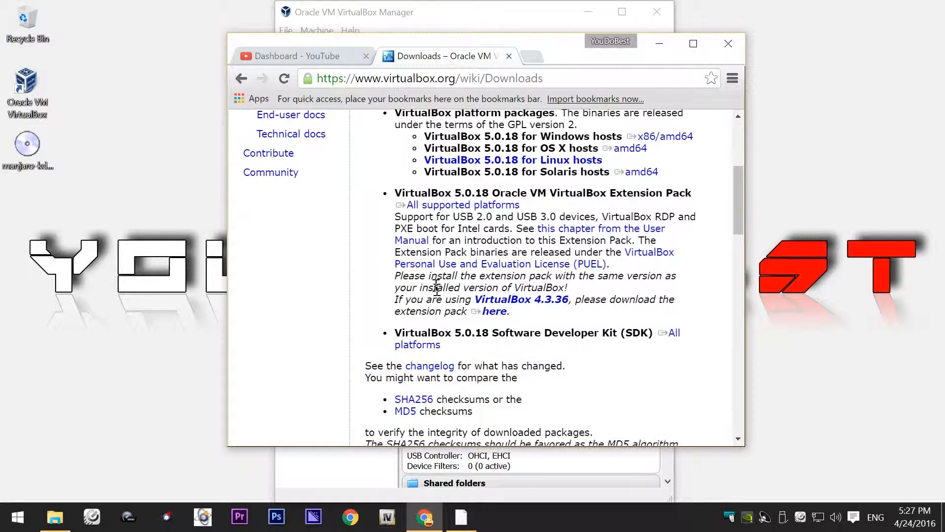
Examine the VirtualBox 5.0.18 Extension Pack entry and its USB device support, then return to the machine's USB settings
left_click_drag(411, 193, 692, 193)
left_click_drag(626, 196, 691, 193)
left_click_drag(408, 217, 597, 217)
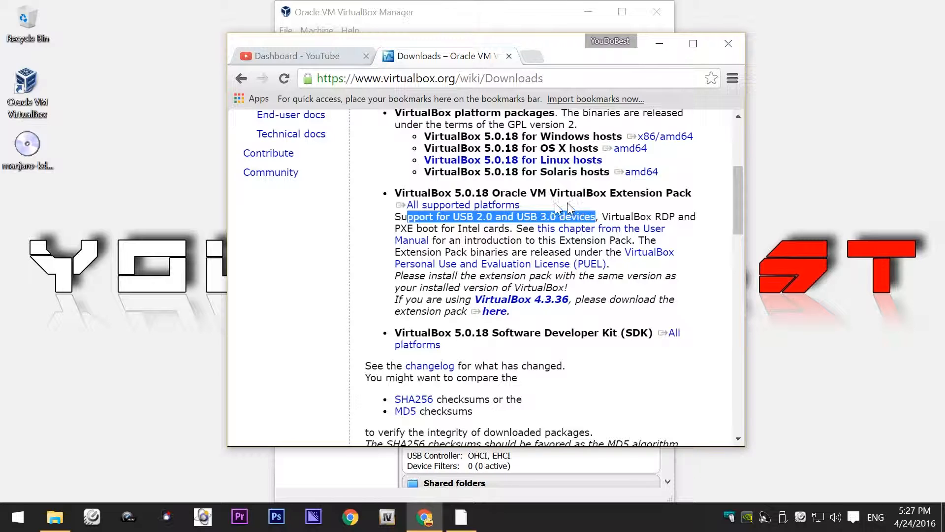
left_click(660, 41)
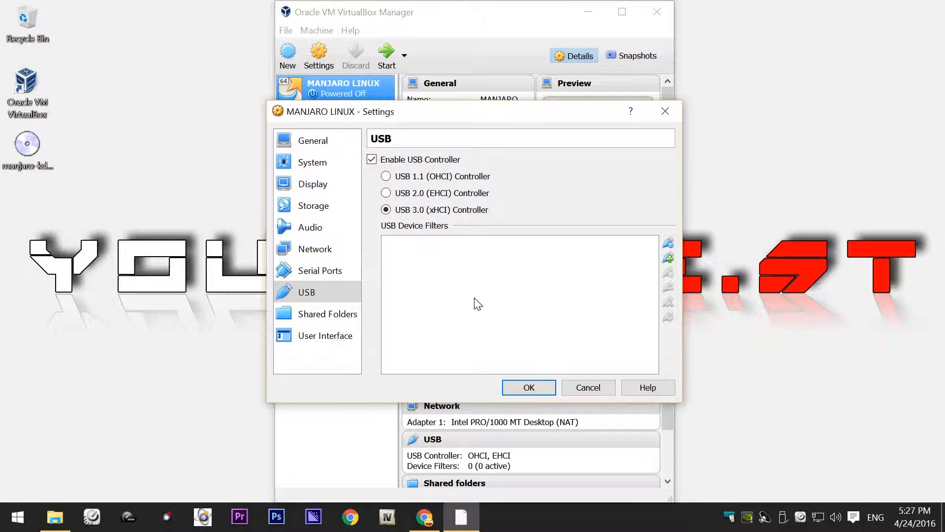
left_click(425, 516)
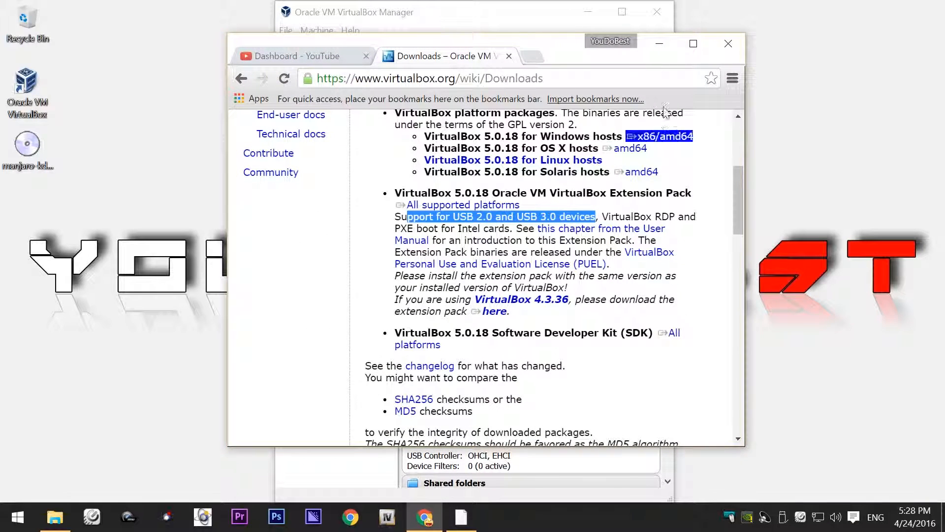
left_click(660, 45)
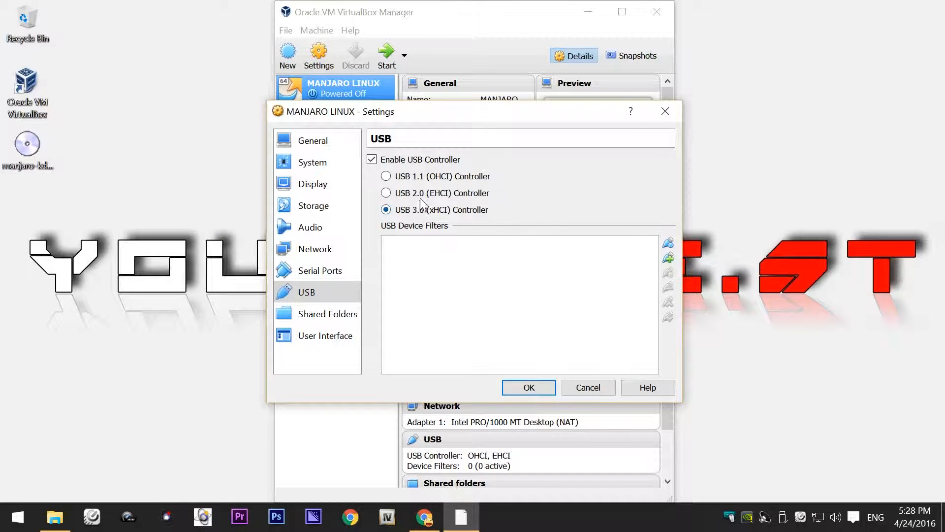
Review the System settings, save the machine's configuration and start the MANJARO LINUX virtual machine
left_click(320, 168)
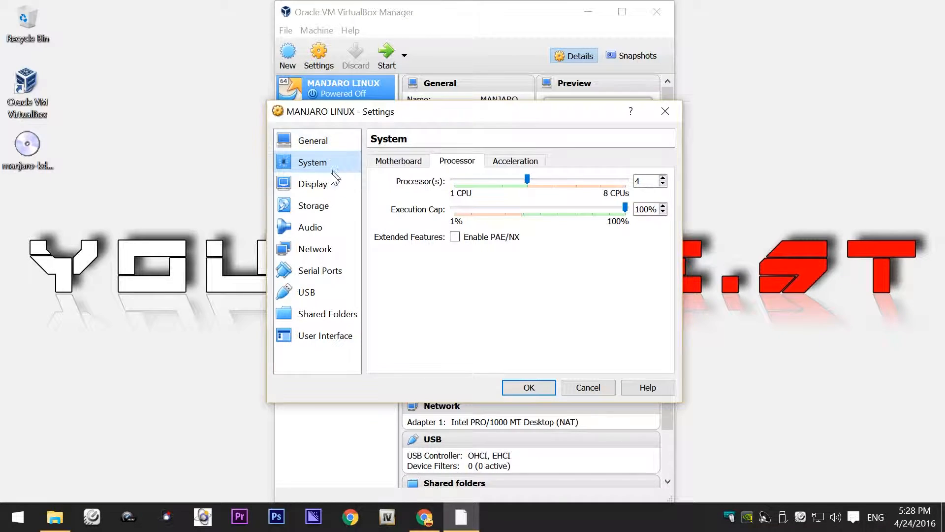
key("Return")
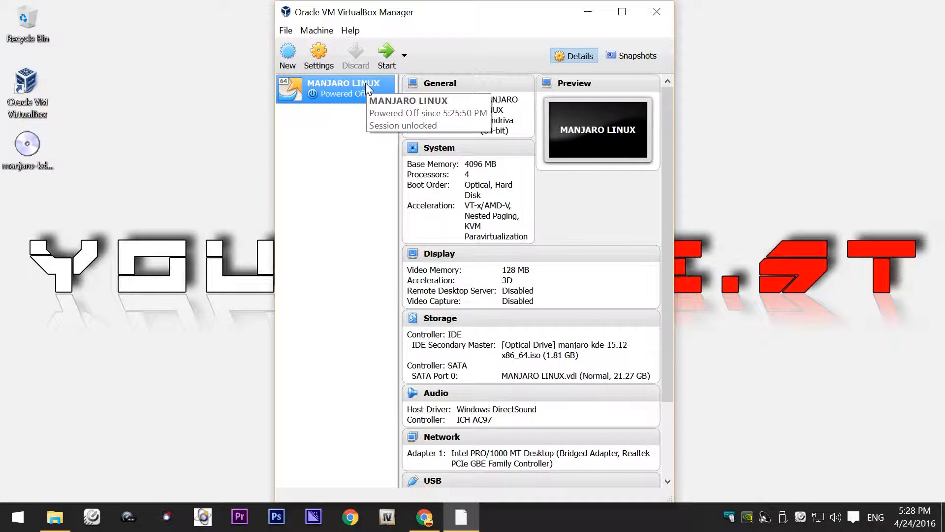
left_click(388, 59)
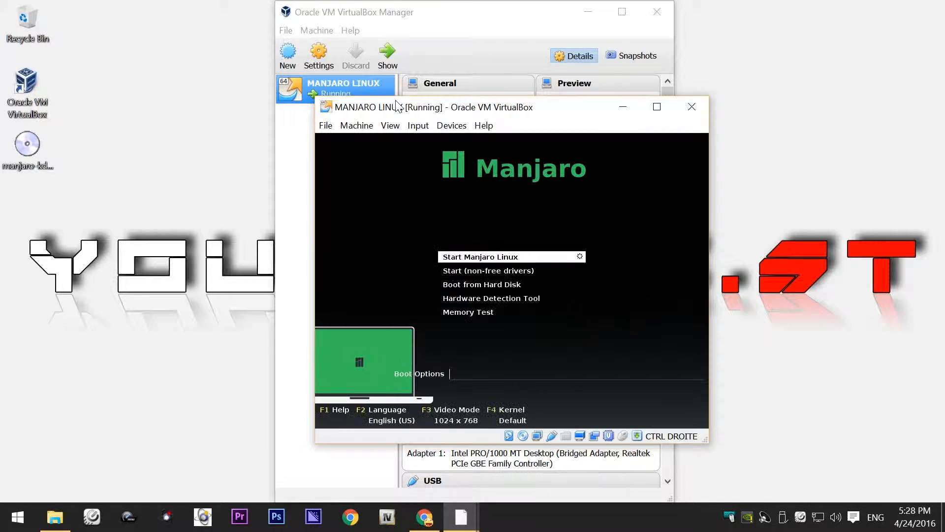
Boot the live system with the Start Manjaro Linux entry, after comparing it with the non-free drivers entry
key("Down")
key("Up")
key("Down")
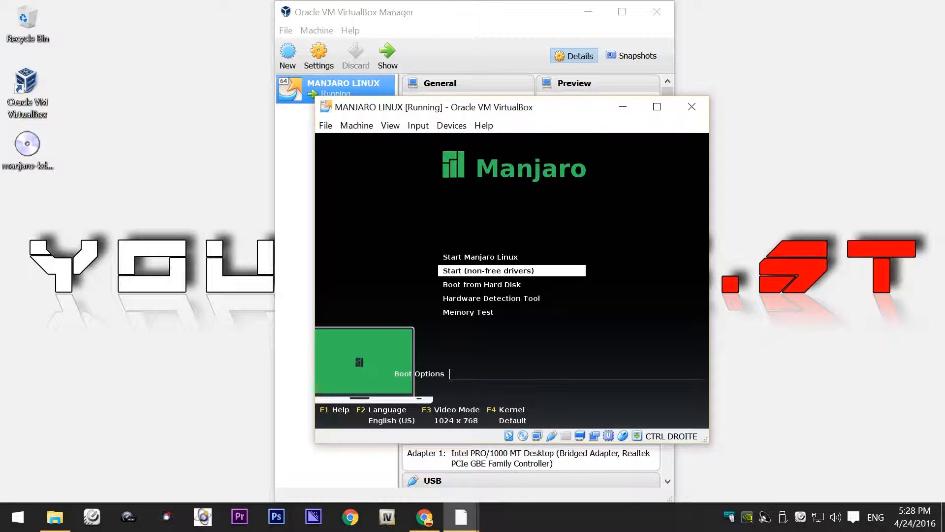
key("Up")
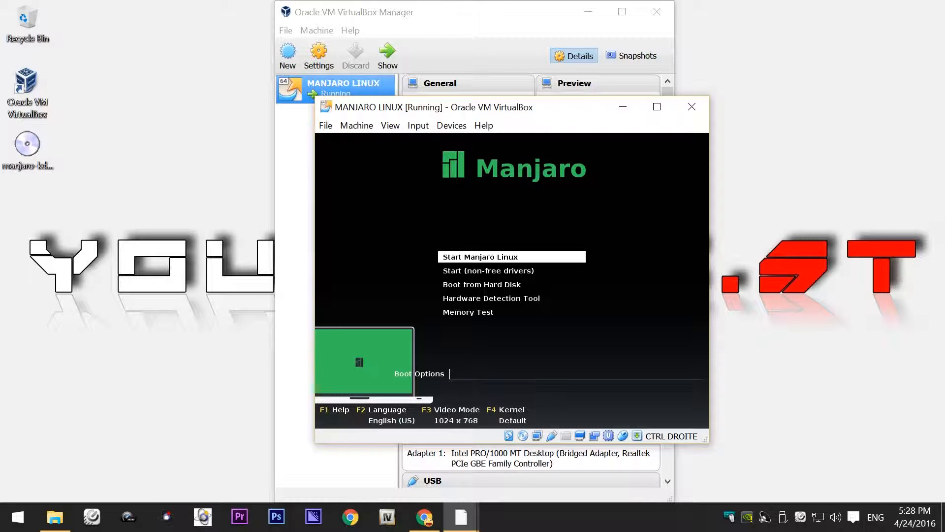
key("Down")
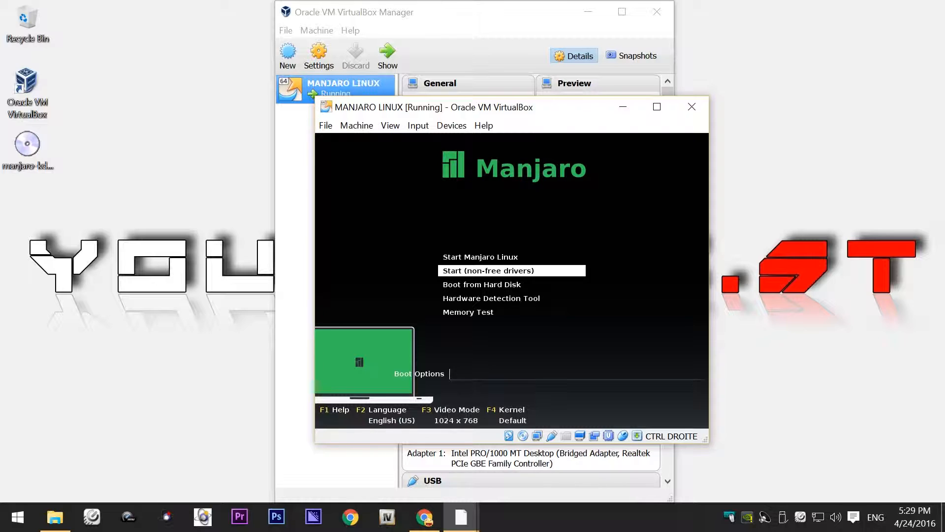
key("Up")
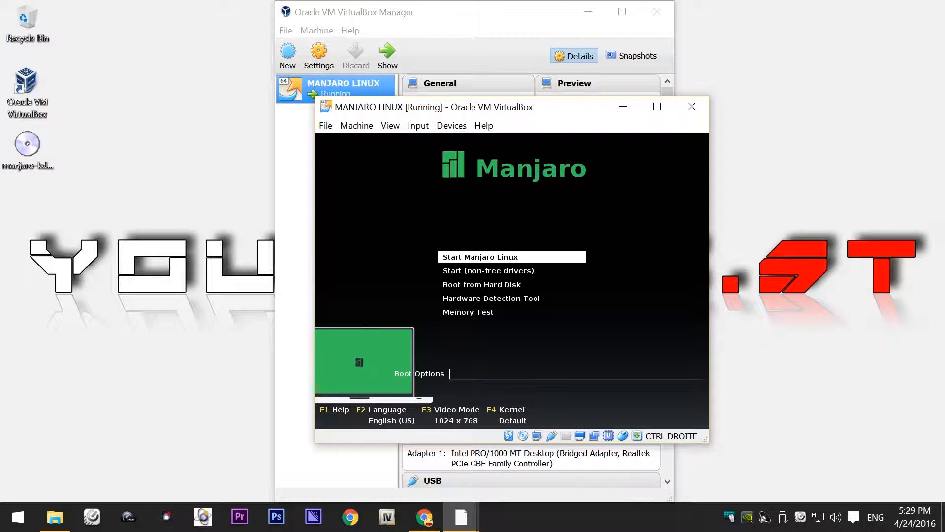
key("Return")
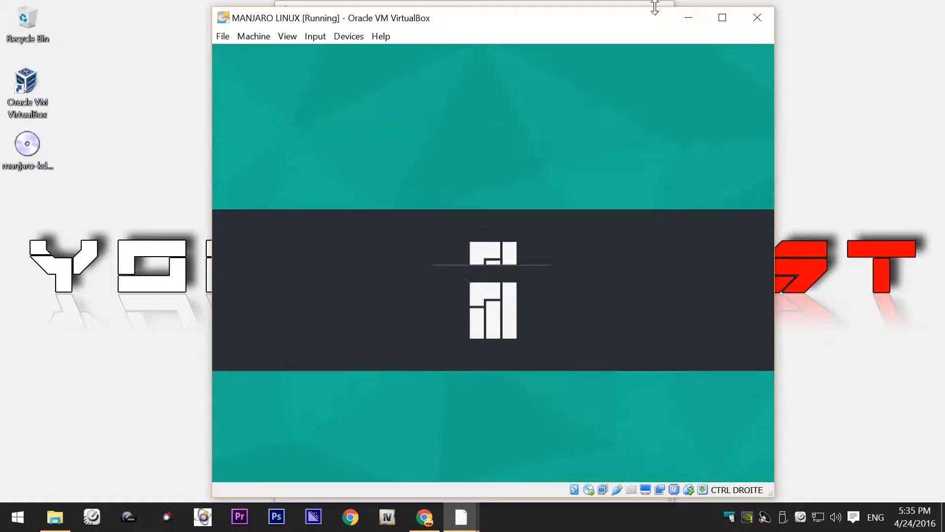
Launch the Thus installer from the Manjaro Welcome window and accept English as the installation language
left_click_drag(600, 16, 598, 23)
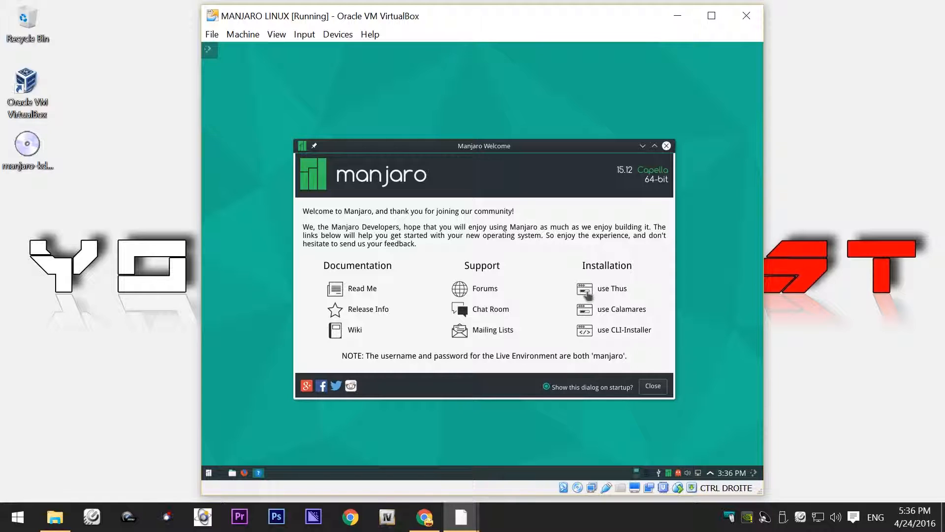
left_click(586, 292)
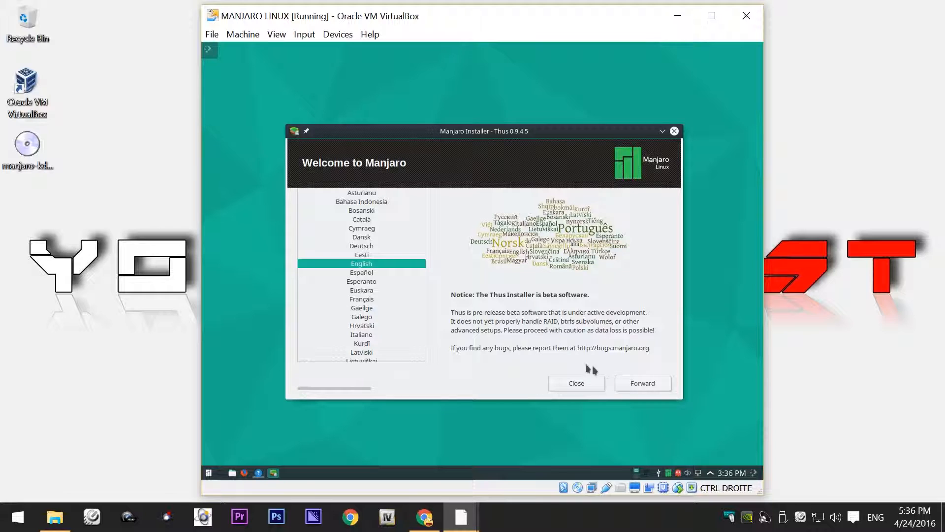
left_click(644, 383)
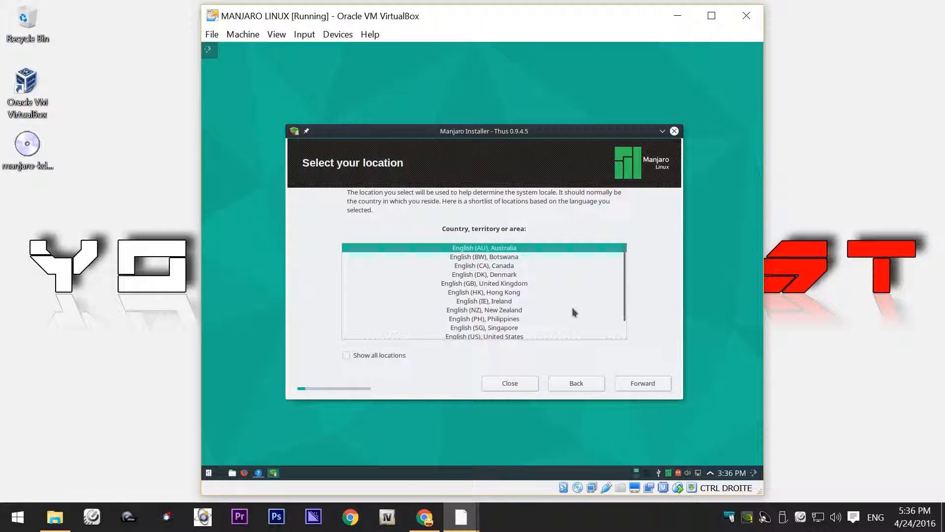
Show all locations in the installer and choose Dutch (BE), Belgium as the system location
scroll(572, 311, "down", 1)
scroll(558, 329, "up", 1)
scroll(544, 311, "down", 1)
scroll(544, 310, "up", 1)
left_click(354, 356)
scroll(494, 294, "down", 3)
scroll(495, 294, "down", 5)
scroll(494, 292, "up", 1)
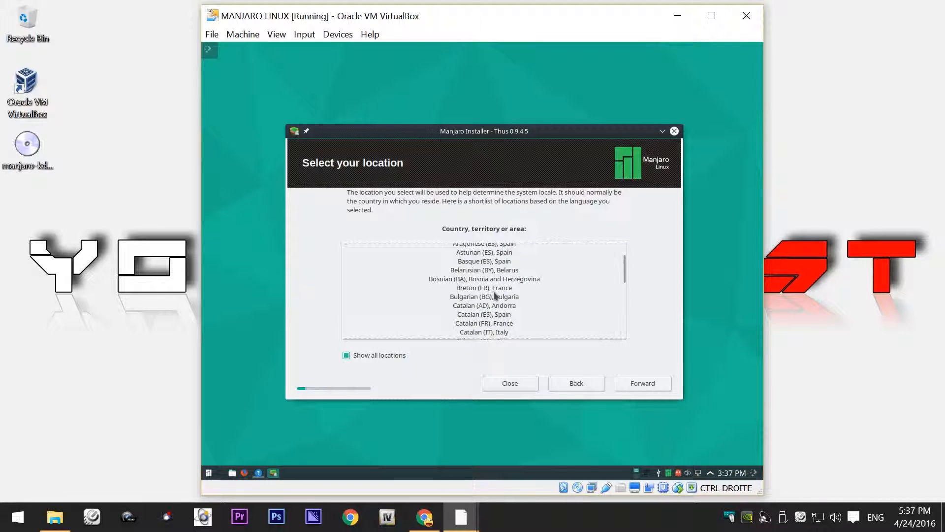
scroll(578, 291, "down", 5)
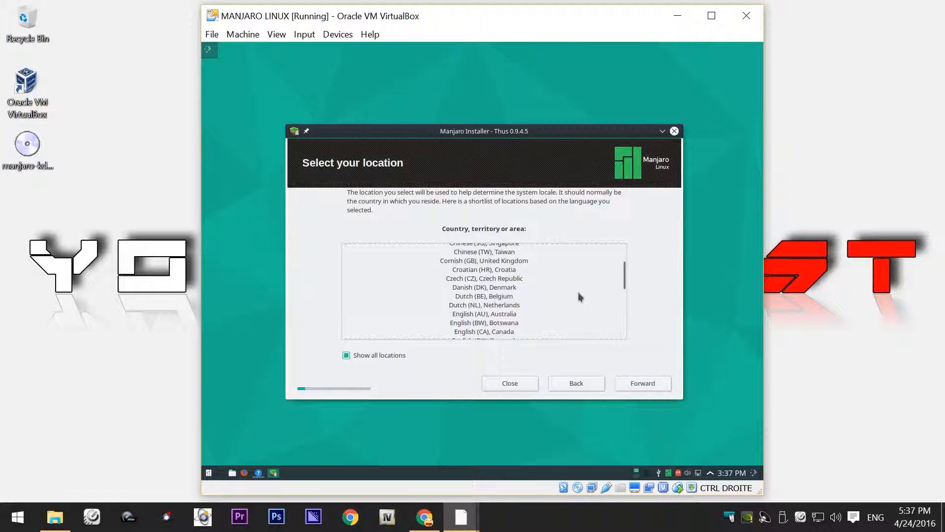
left_click(494, 304)
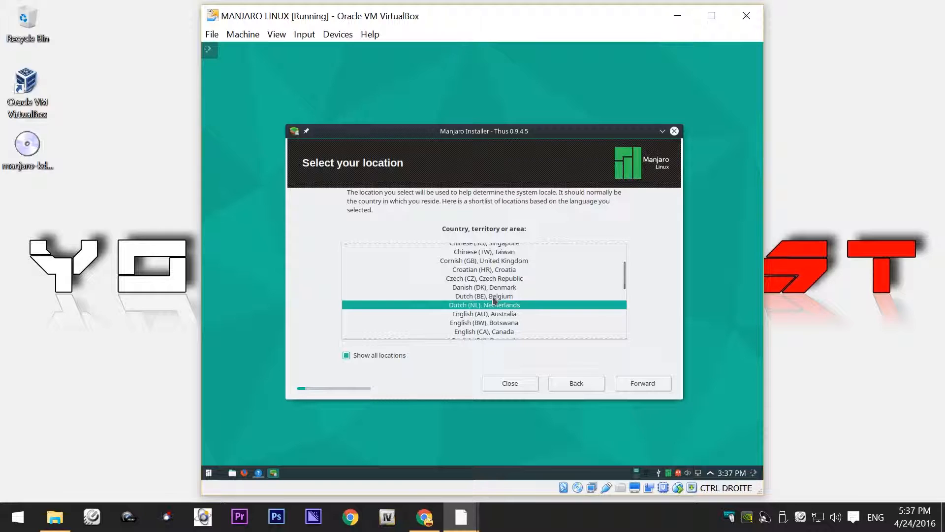
left_click(493, 297)
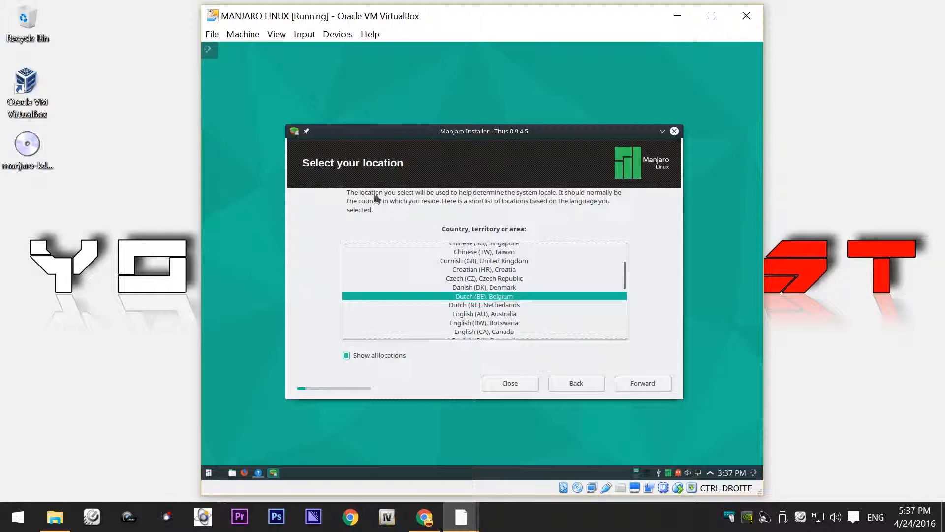
left_click(643, 385)
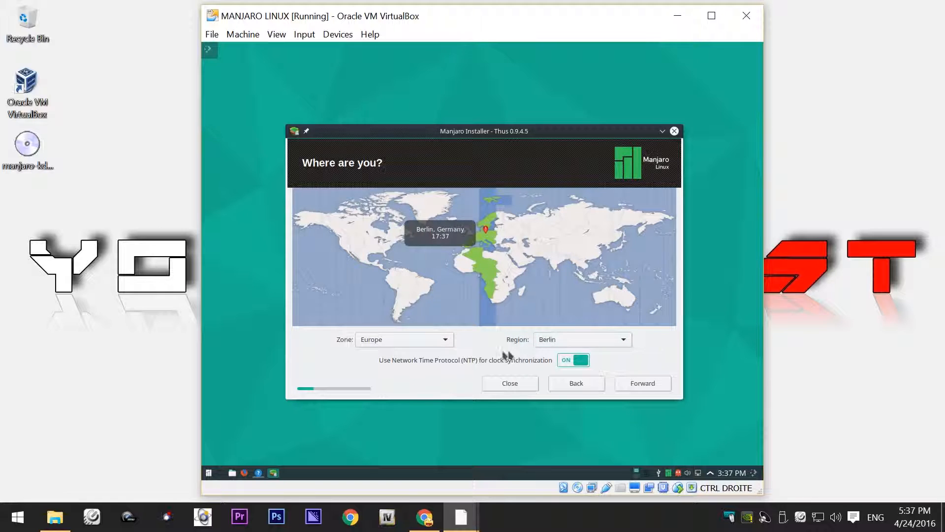
Set the time zone region to Brussels and accept the Belgium keyboard layout and variant
left_click(578, 346)
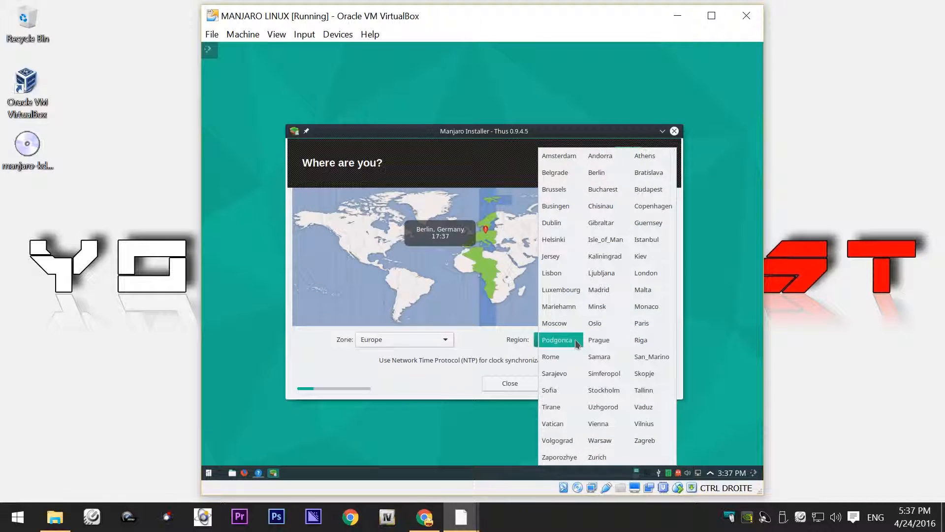
left_click(558, 197)
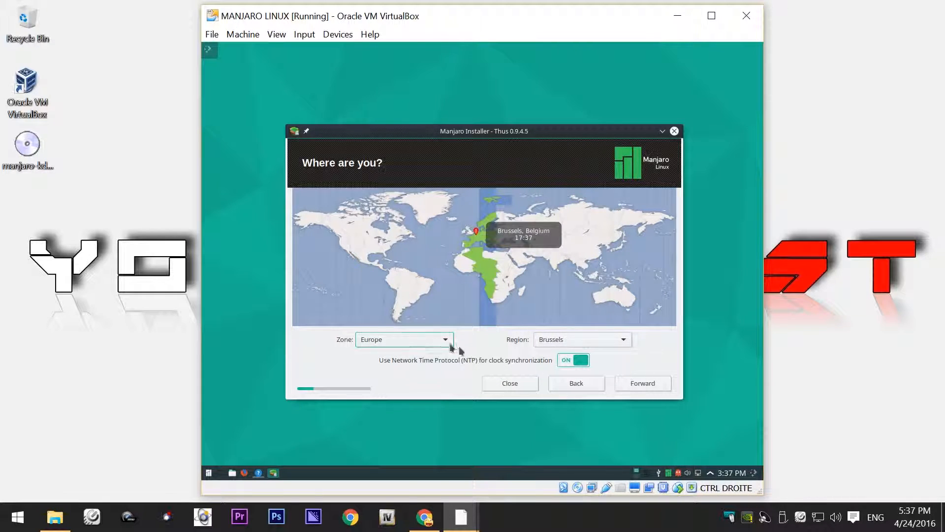
left_click(648, 385)
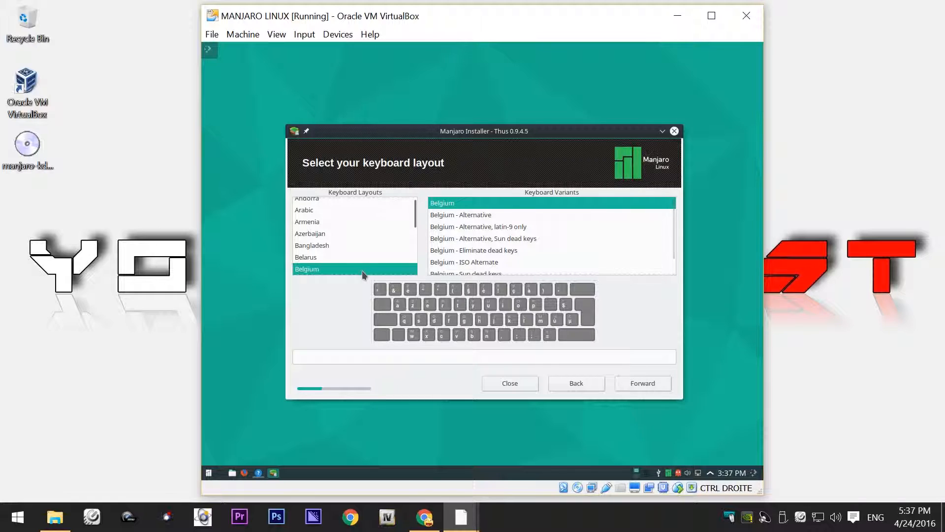
left_click(660, 388)
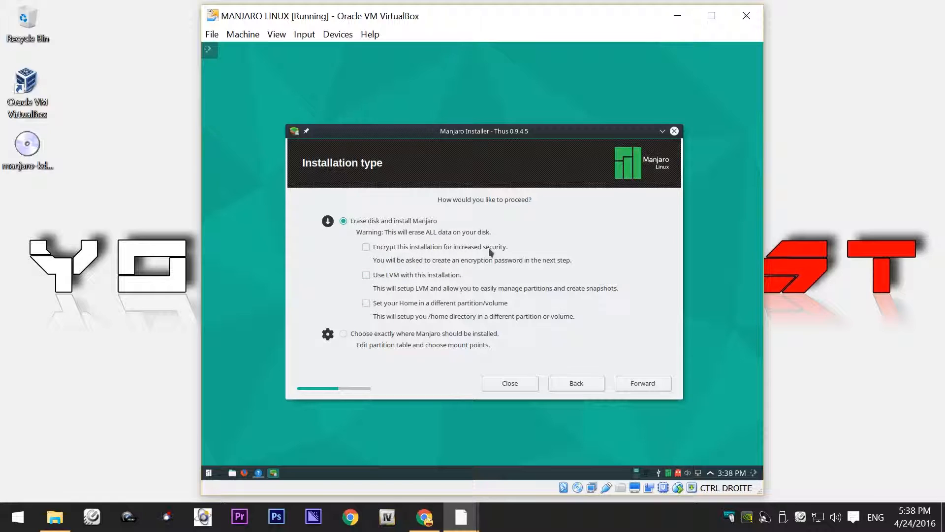
Accept Erase disk and install Manjaro, then start and confirm the installation on ATA VBOX HARDDISK (/dev/sda) with the boot loader on the same drive
left_click(636, 385)
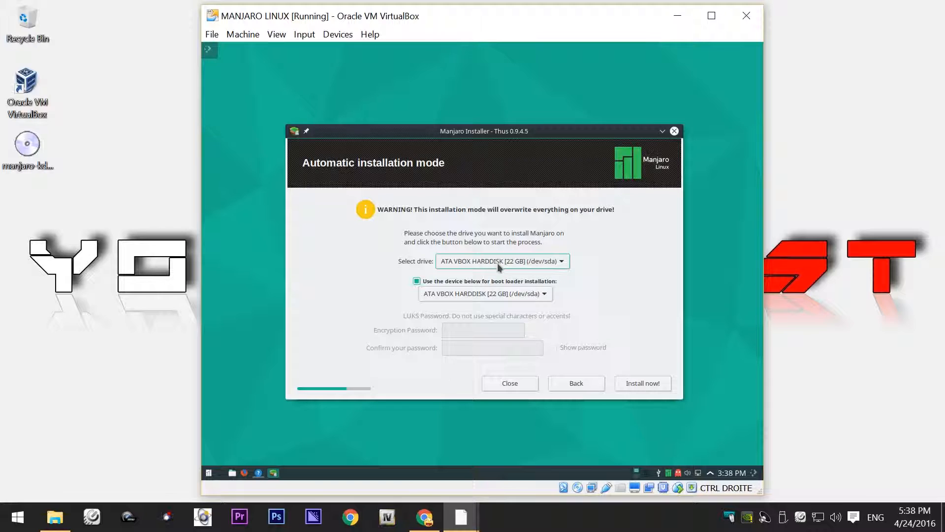
left_click(460, 283)
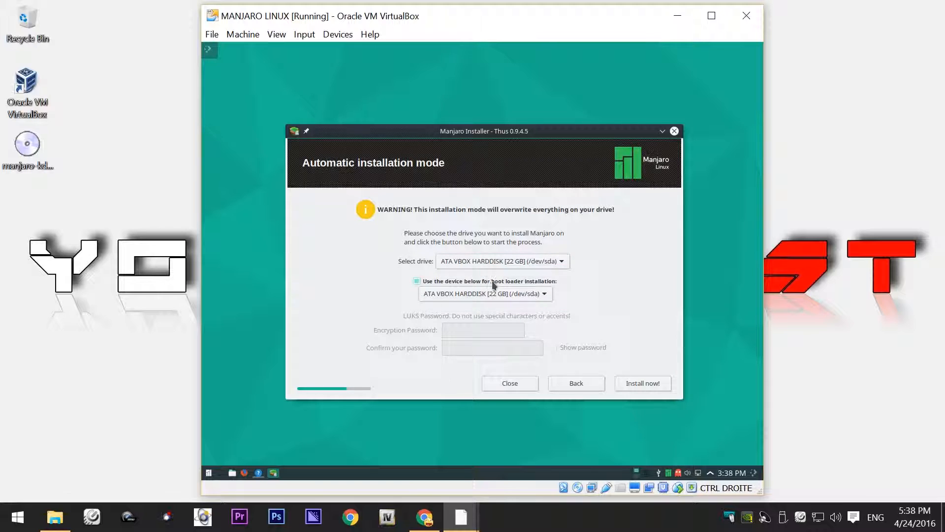
left_click(510, 284)
left_click(638, 386)
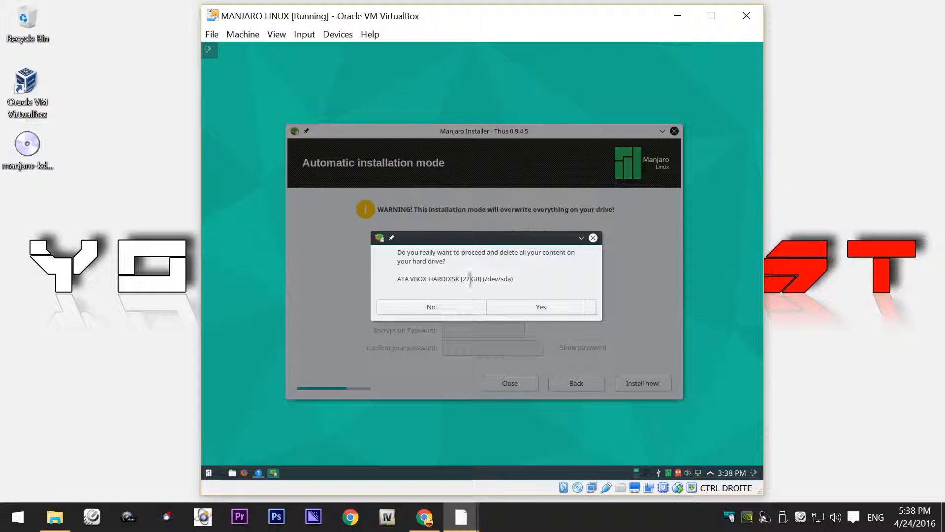
left_click(540, 309)
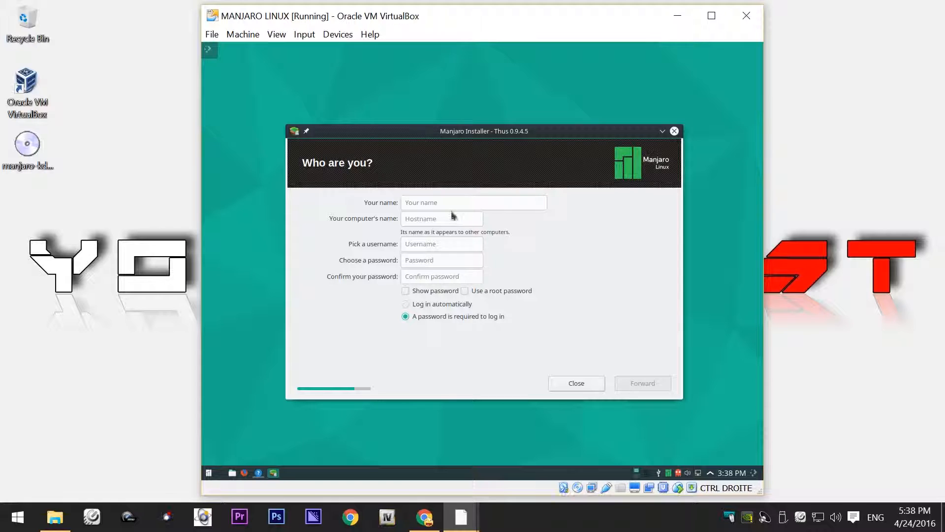
Enter the user's name and username in the account form and set the computer's name to best
left_click(446, 202)
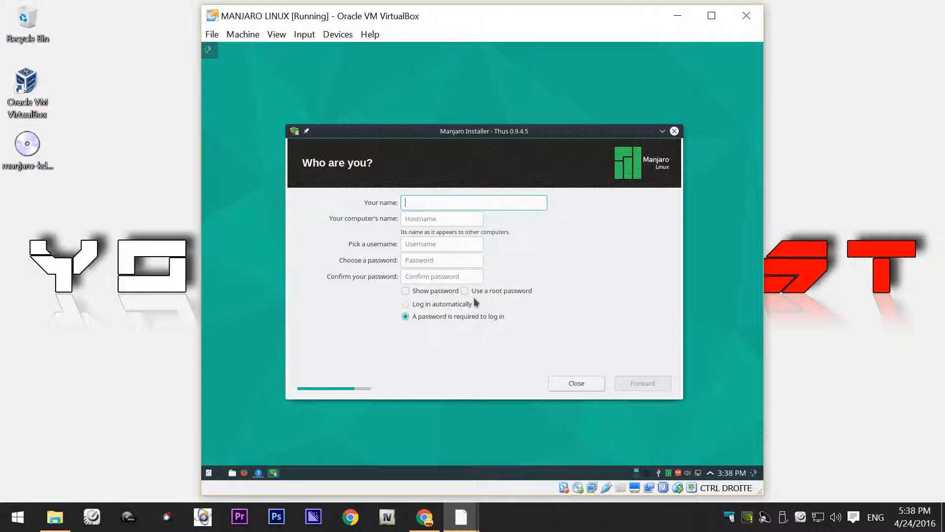
type("youdobest")
left_click(440, 219)
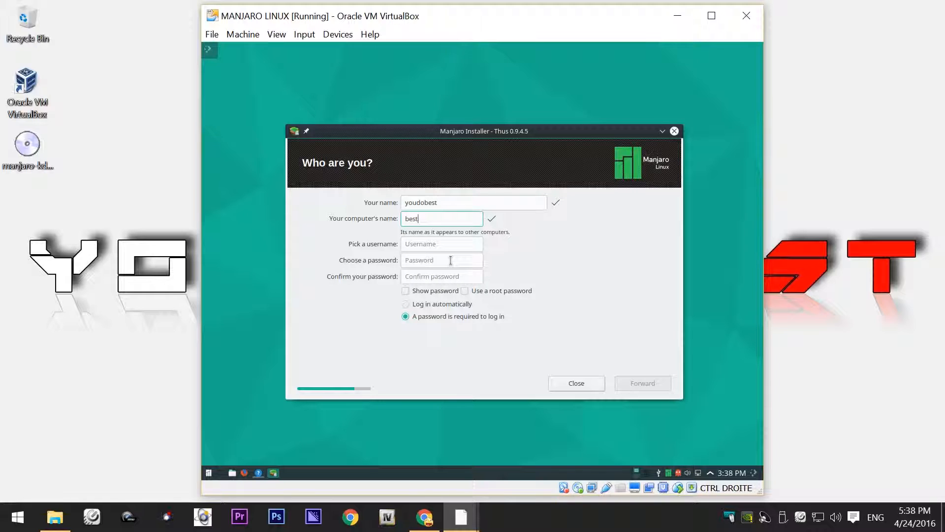
left_click(443, 245)
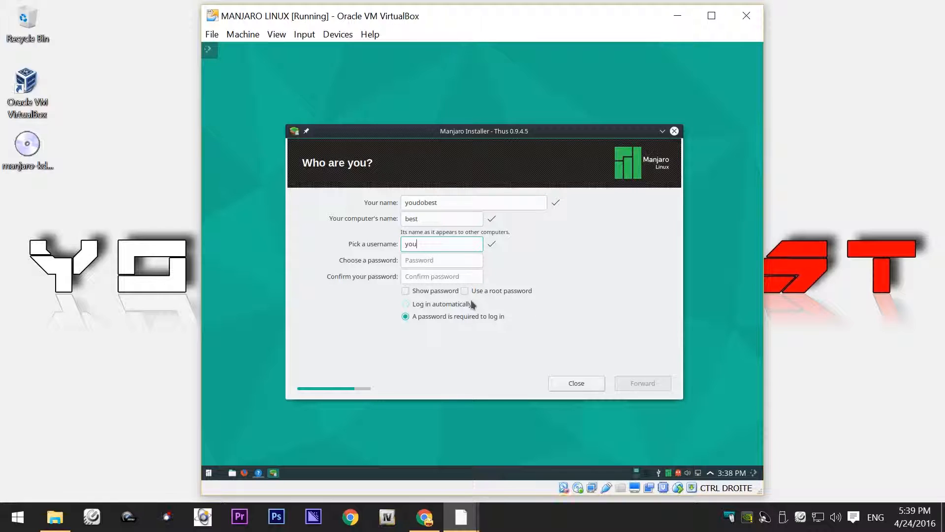
Enter and confirm the account password, and choose to log in automatically
left_click(442, 259)
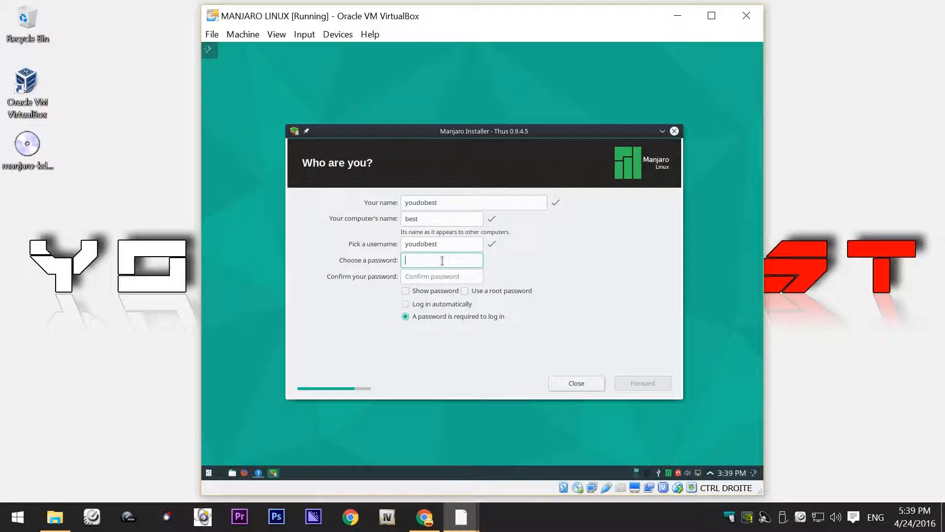
key("Caps_Lock")
type("••••")
key("Tab")
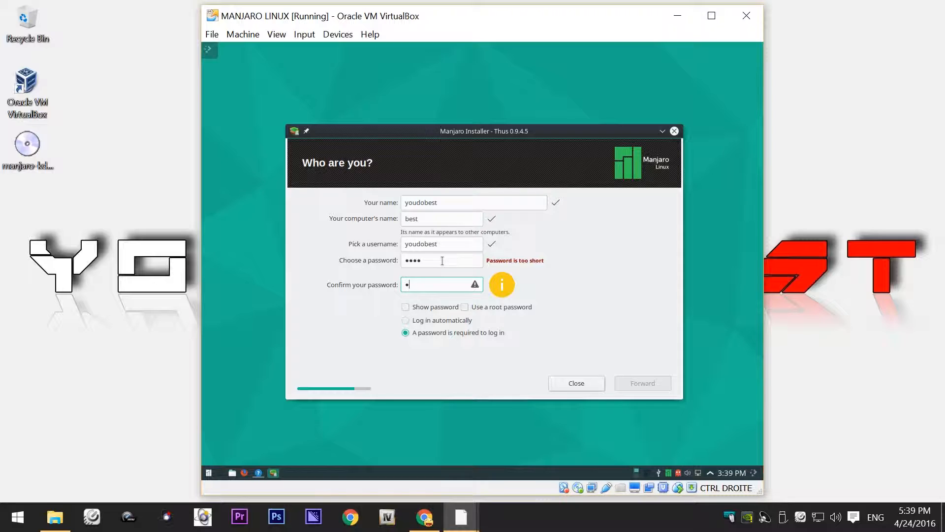
type("••••")
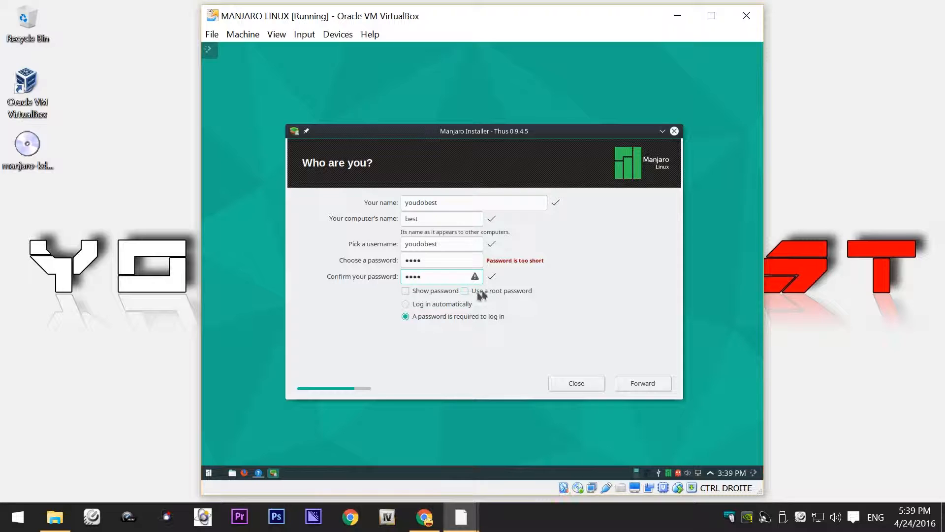
left_click(441, 306)
Submit the user details and restart the system once the installation is complete
left_click(642, 384)
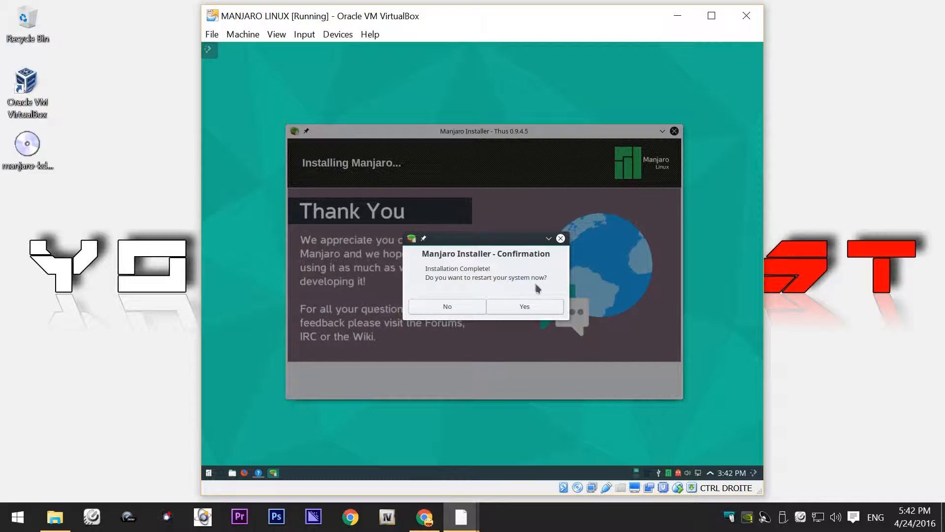
left_click(523, 308)
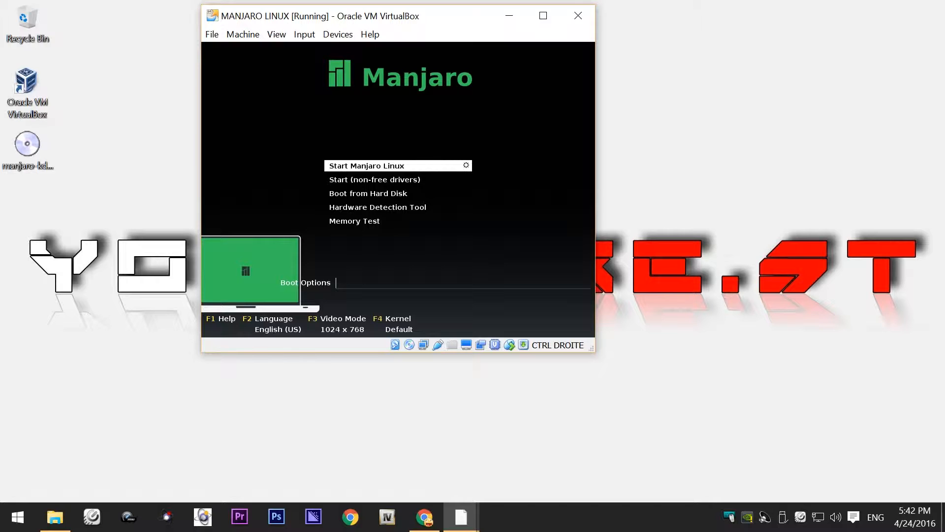
left_click_drag(386, 21, 466, 68)
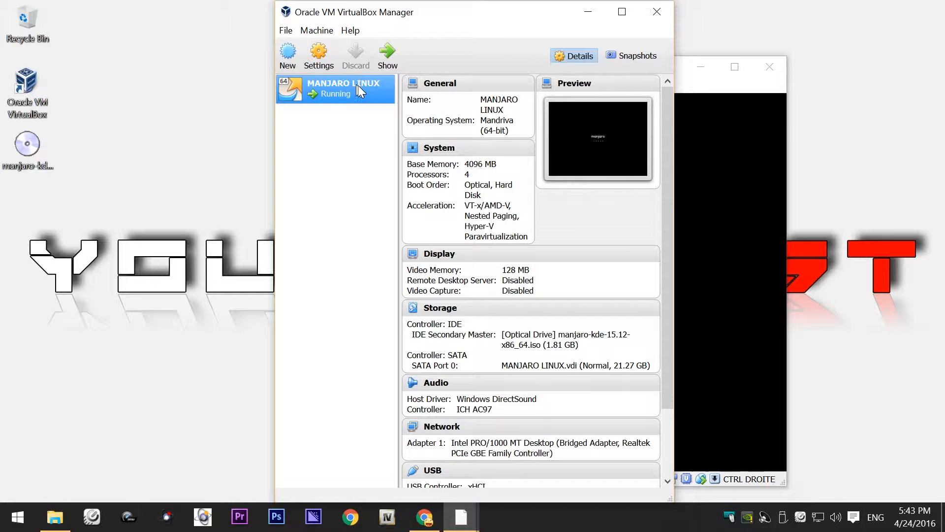
Open the MANJARO LINUX storage settings and try to remove the manjaro-kde-15.12-x86_64 ISO attachment from the IDE controller
left_click(323, 59)
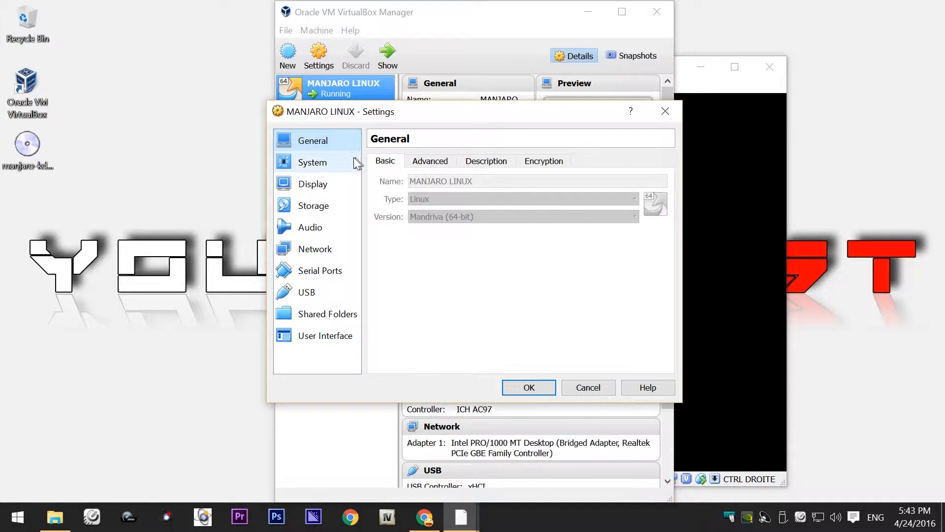
left_click(318, 209)
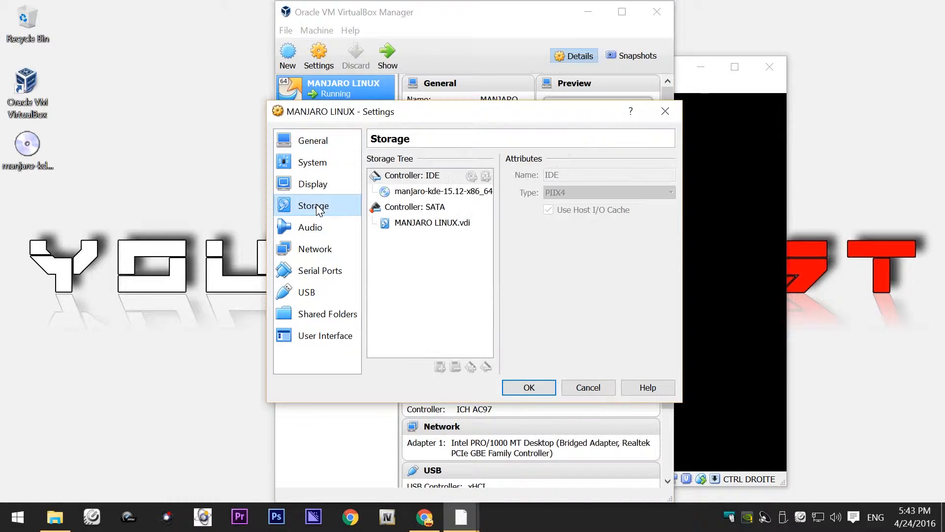
left_click(418, 192)
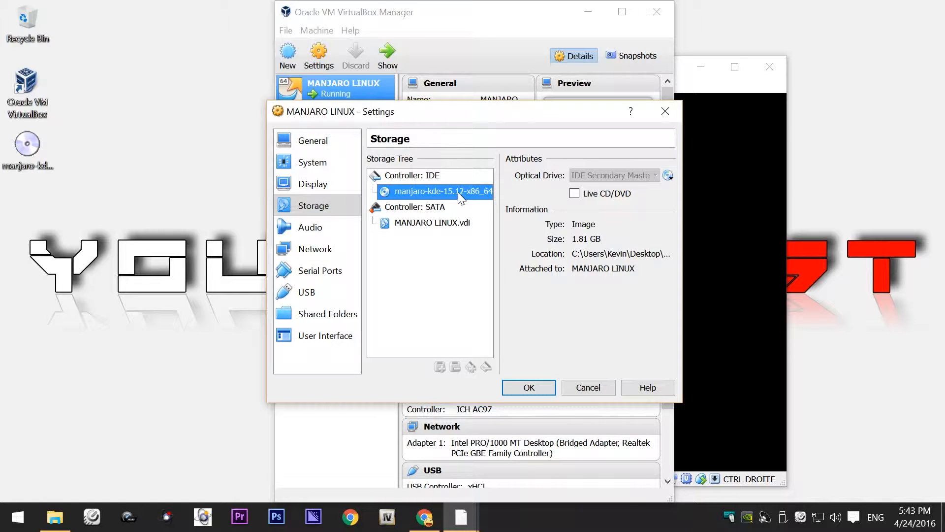
right_click(420, 191)
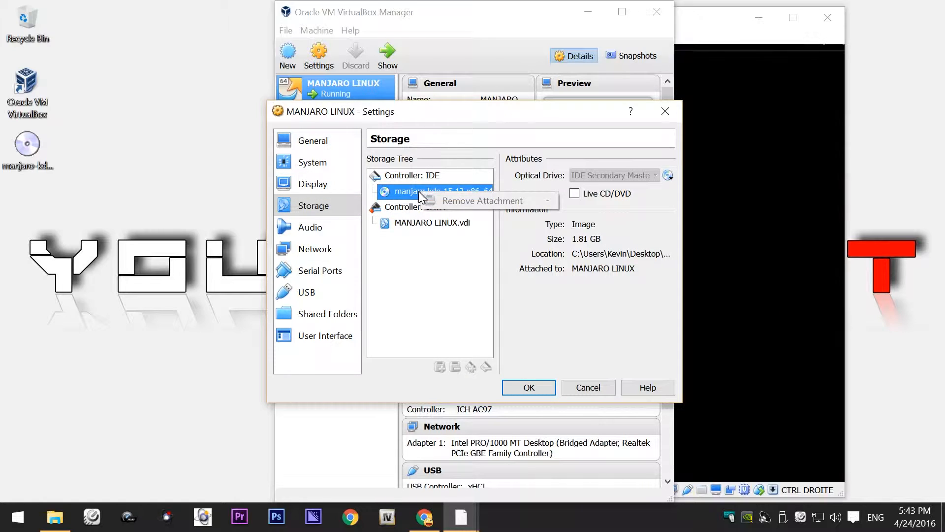
left_click(416, 192)
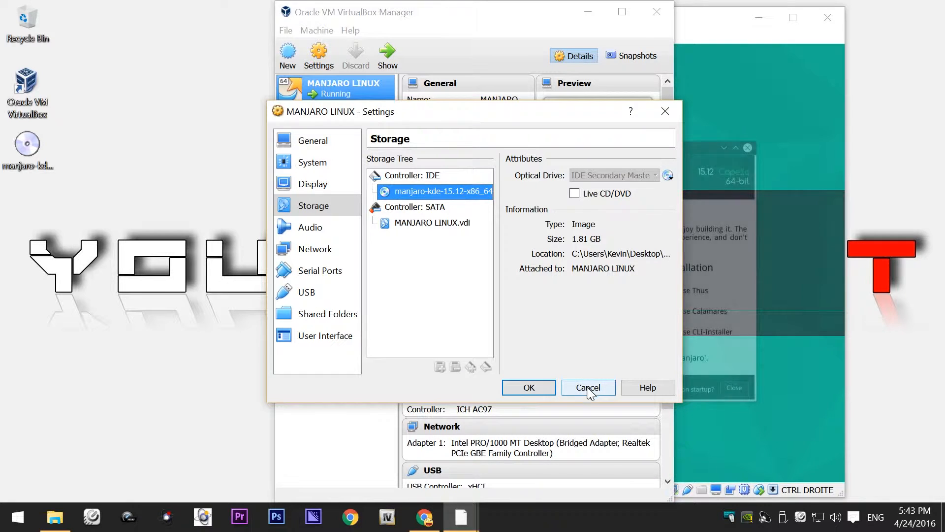
Return to the running virtual machine, close the Manjaro Welcome window and shut the system down
left_click(699, 23)
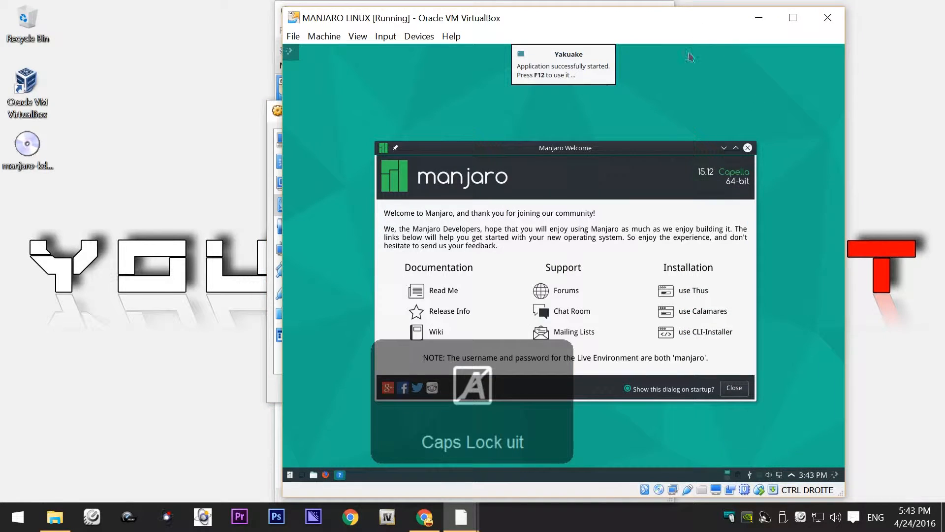
left_click(734, 387)
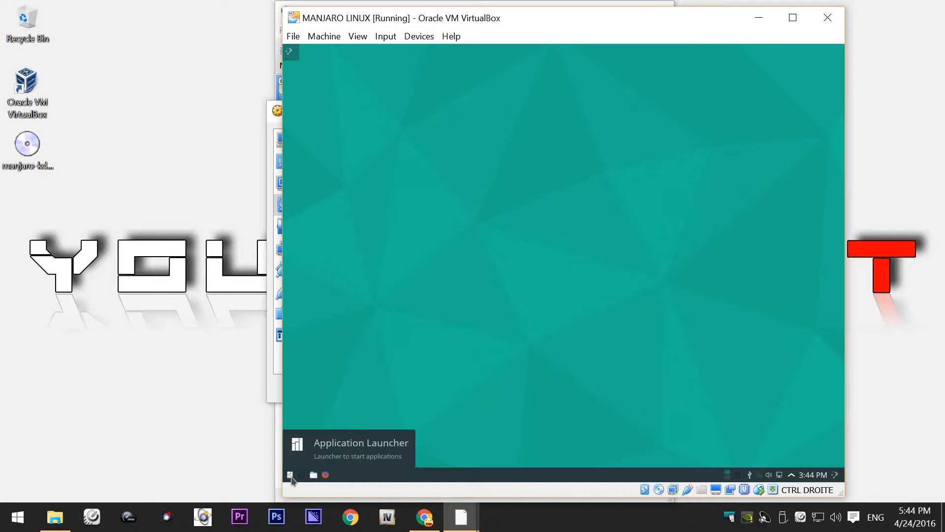
left_click(291, 475)
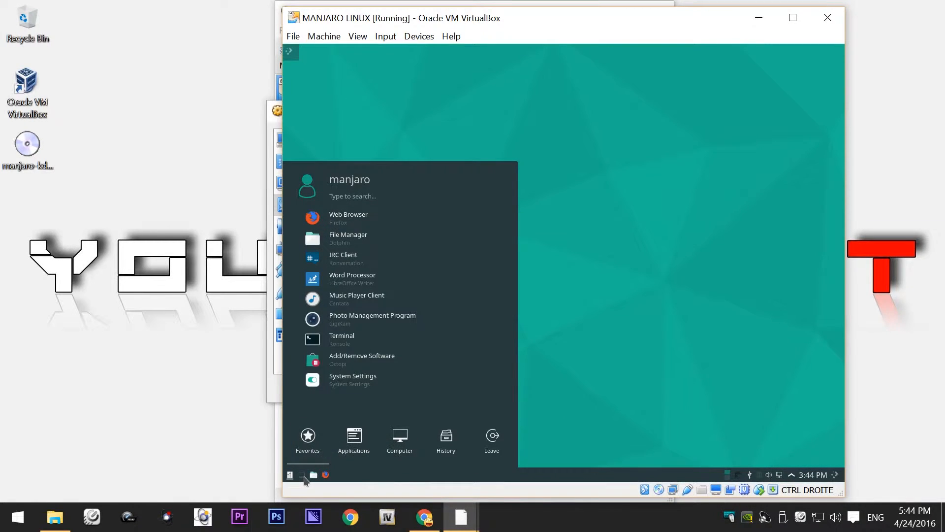
left_click(495, 438)
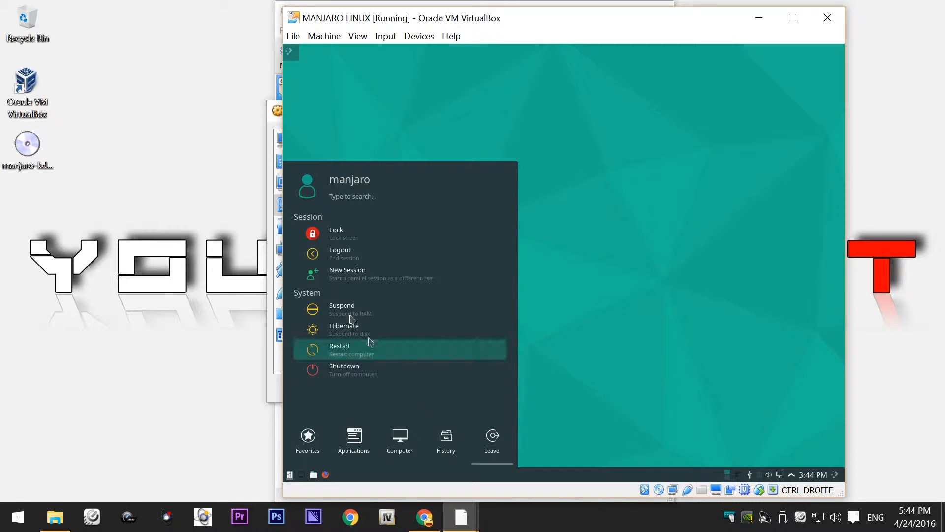
left_click(348, 373)
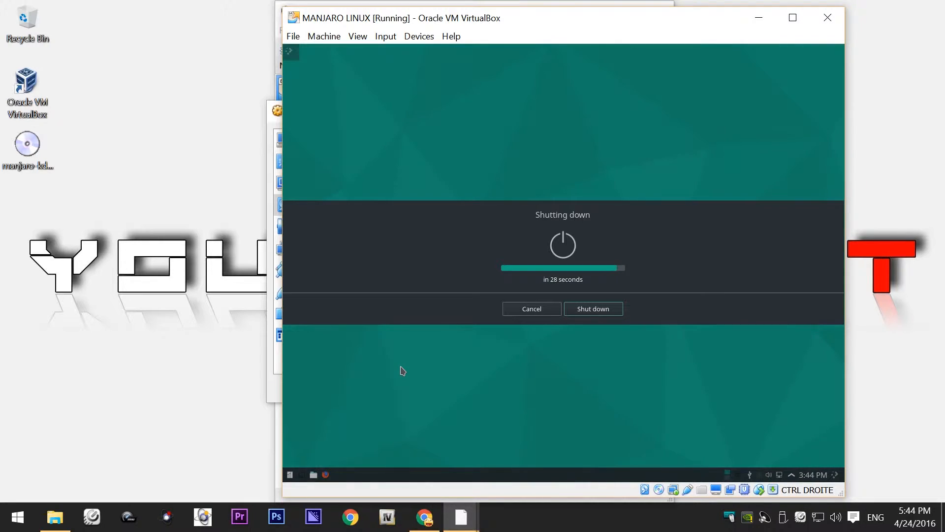
left_click(593, 308)
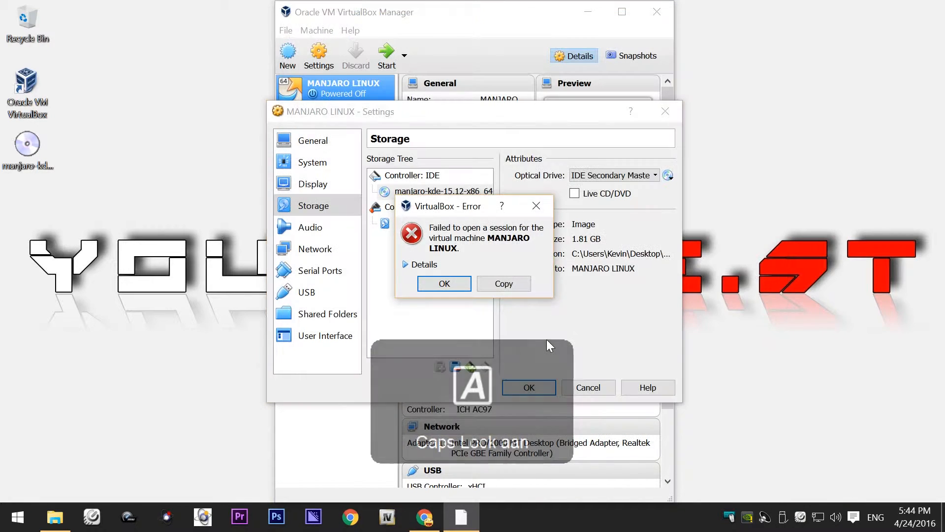
Remove the optical drive holding manjaro-kde-15.12-x86_64.iso from the IDE controller, save the settings and start the MANJARO LINUX virtual machine
left_click(462, 285)
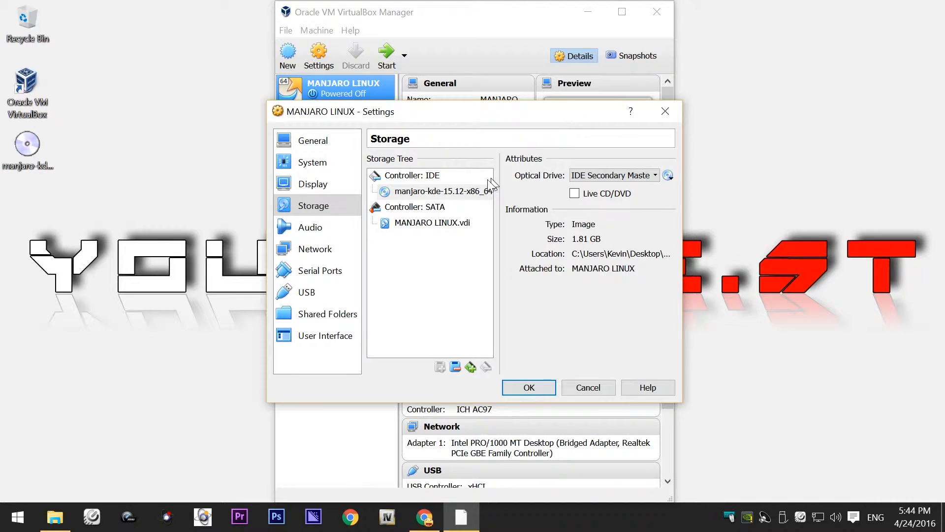
left_click(475, 191)
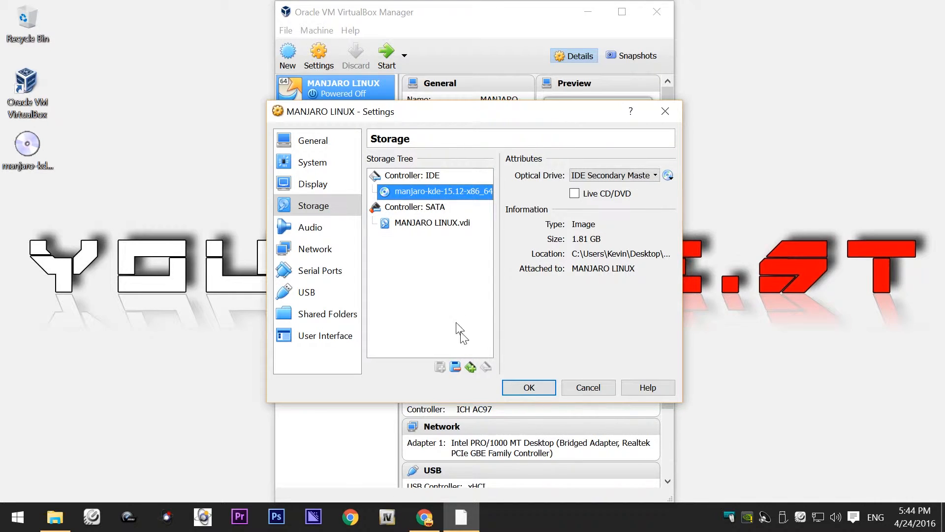
left_click(455, 366)
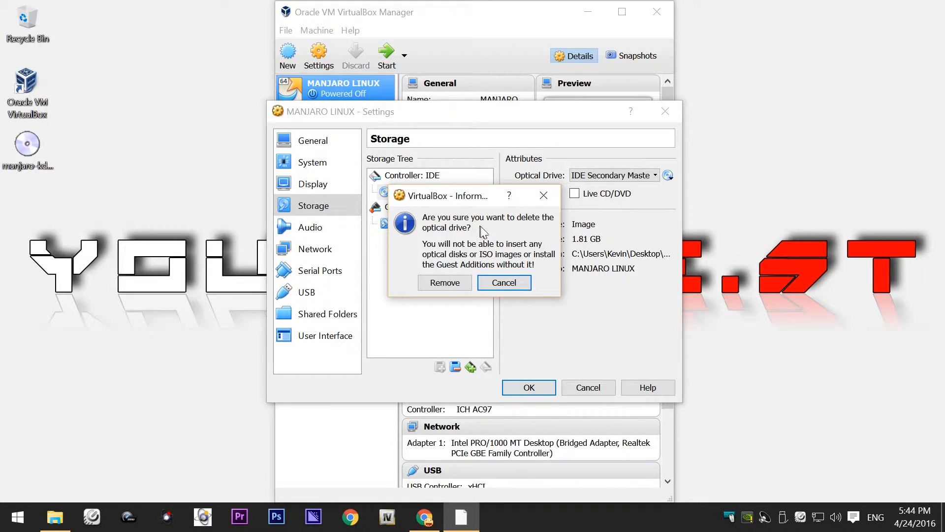
left_click(453, 285)
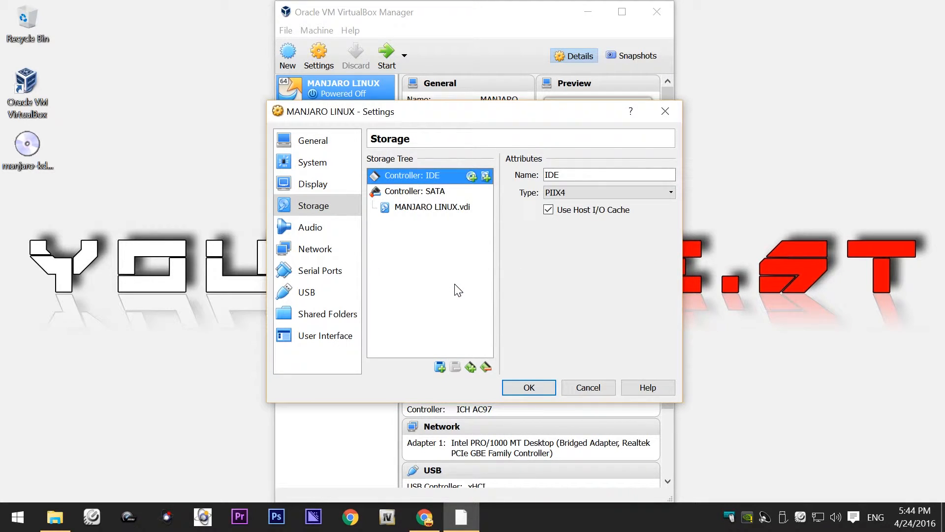
left_click(543, 389)
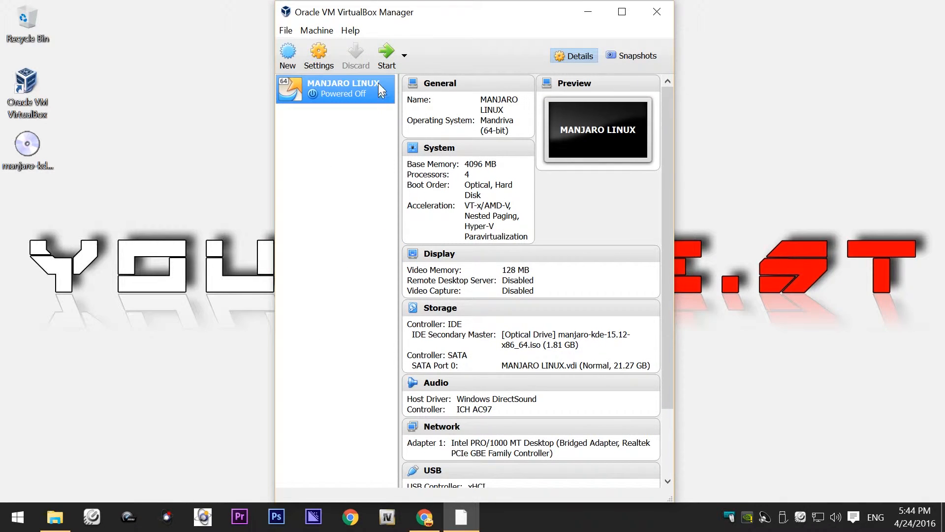
left_click(386, 57)
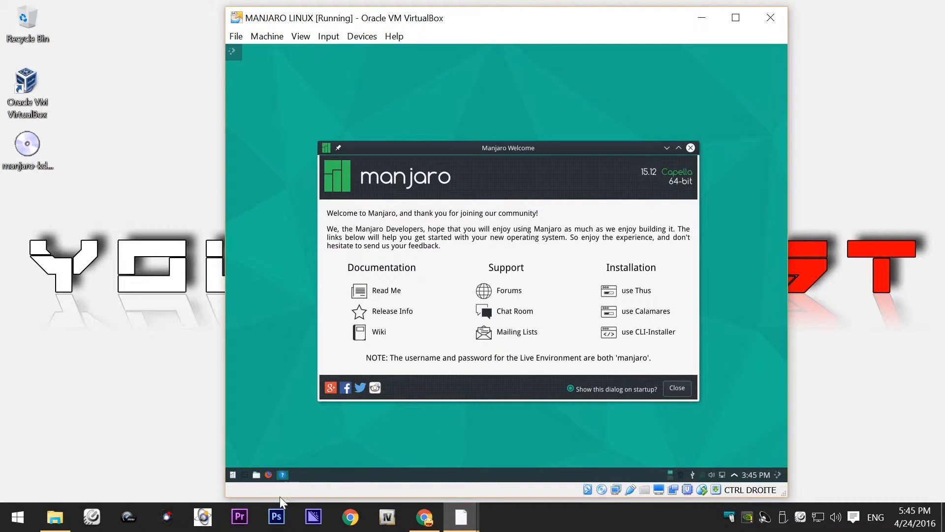
Stop the Manjaro Welcome dialog from showing on startup and close it
left_click(233, 475)
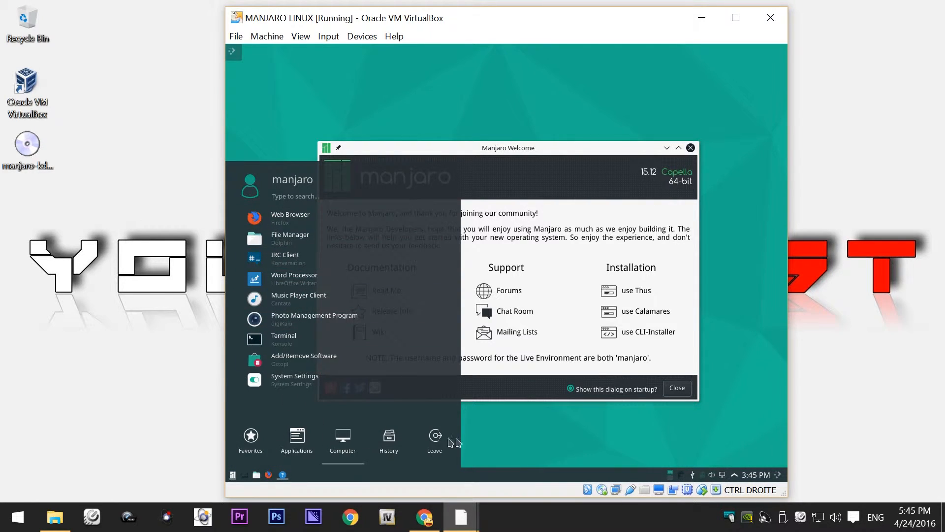
left_click(546, 394)
left_click(569, 390)
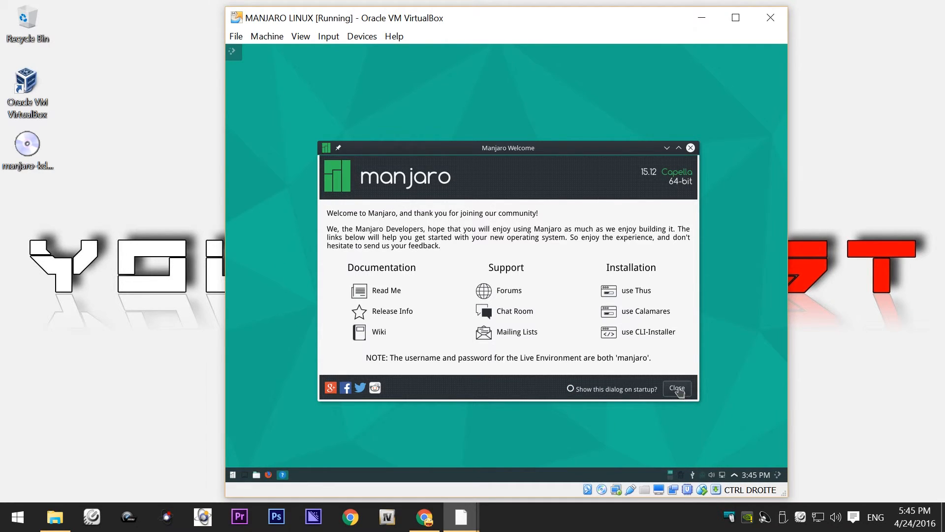
left_click(677, 388)
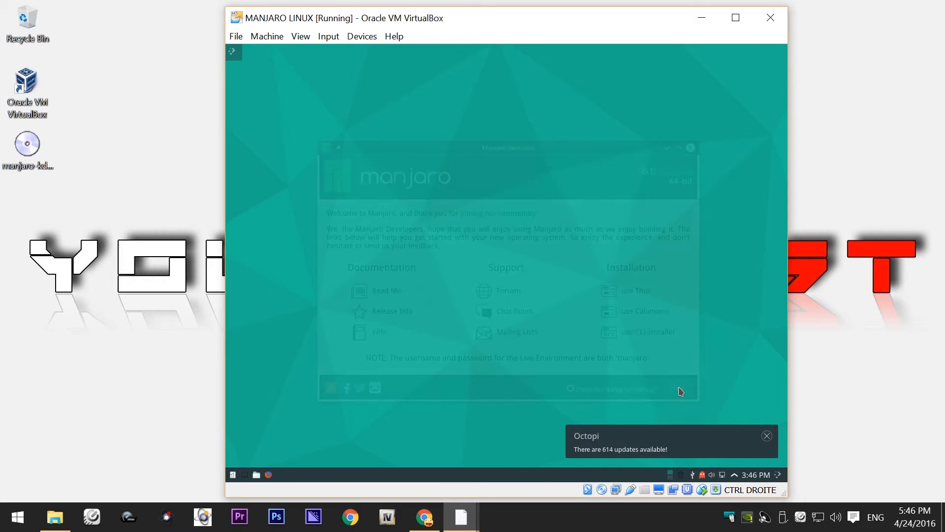